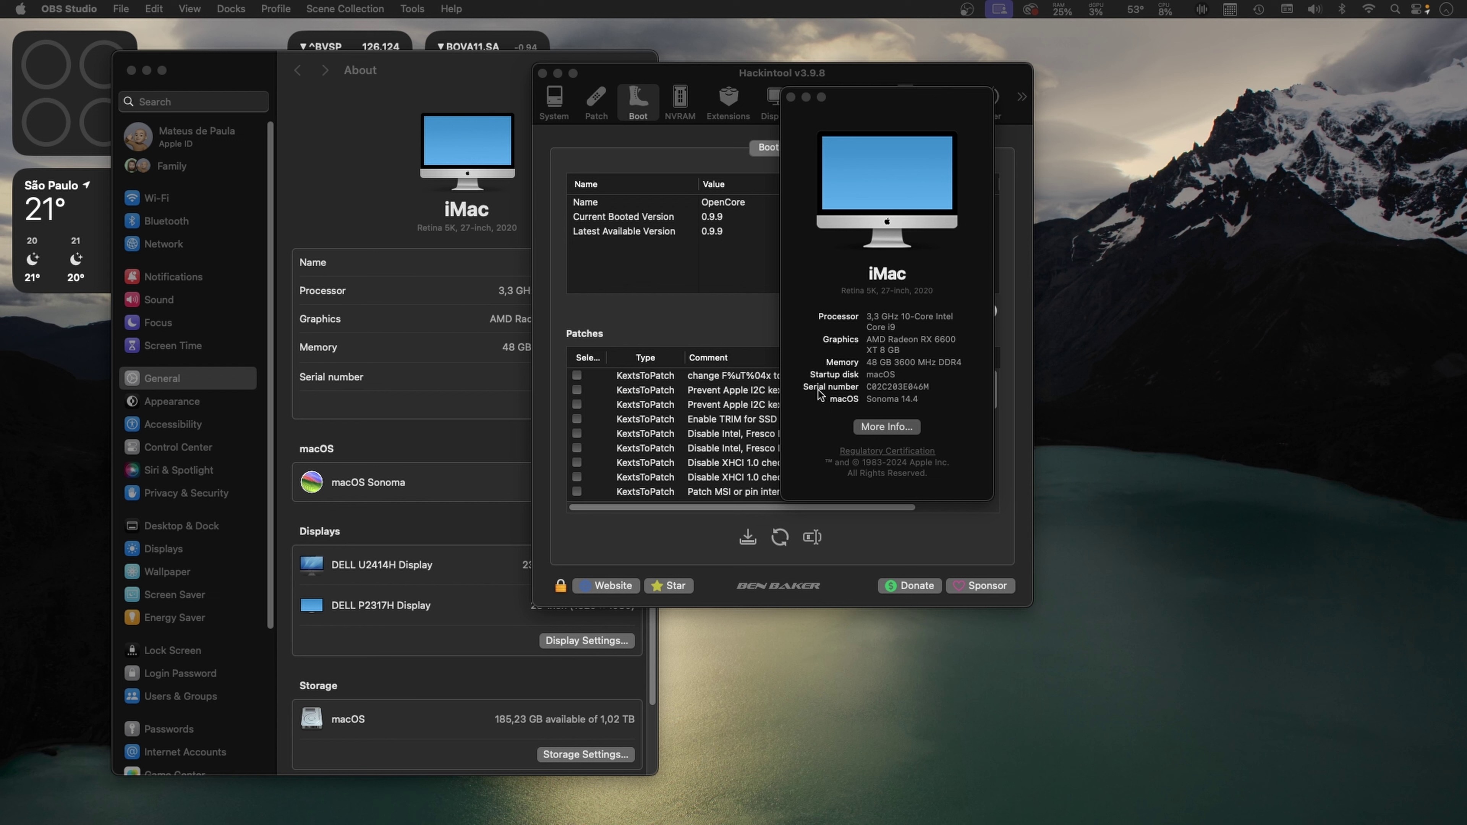
# Step: Check the macOS version and build in the system information and the booted OpenCore version in Hackintool
pyautogui.doubleClick(907, 399)
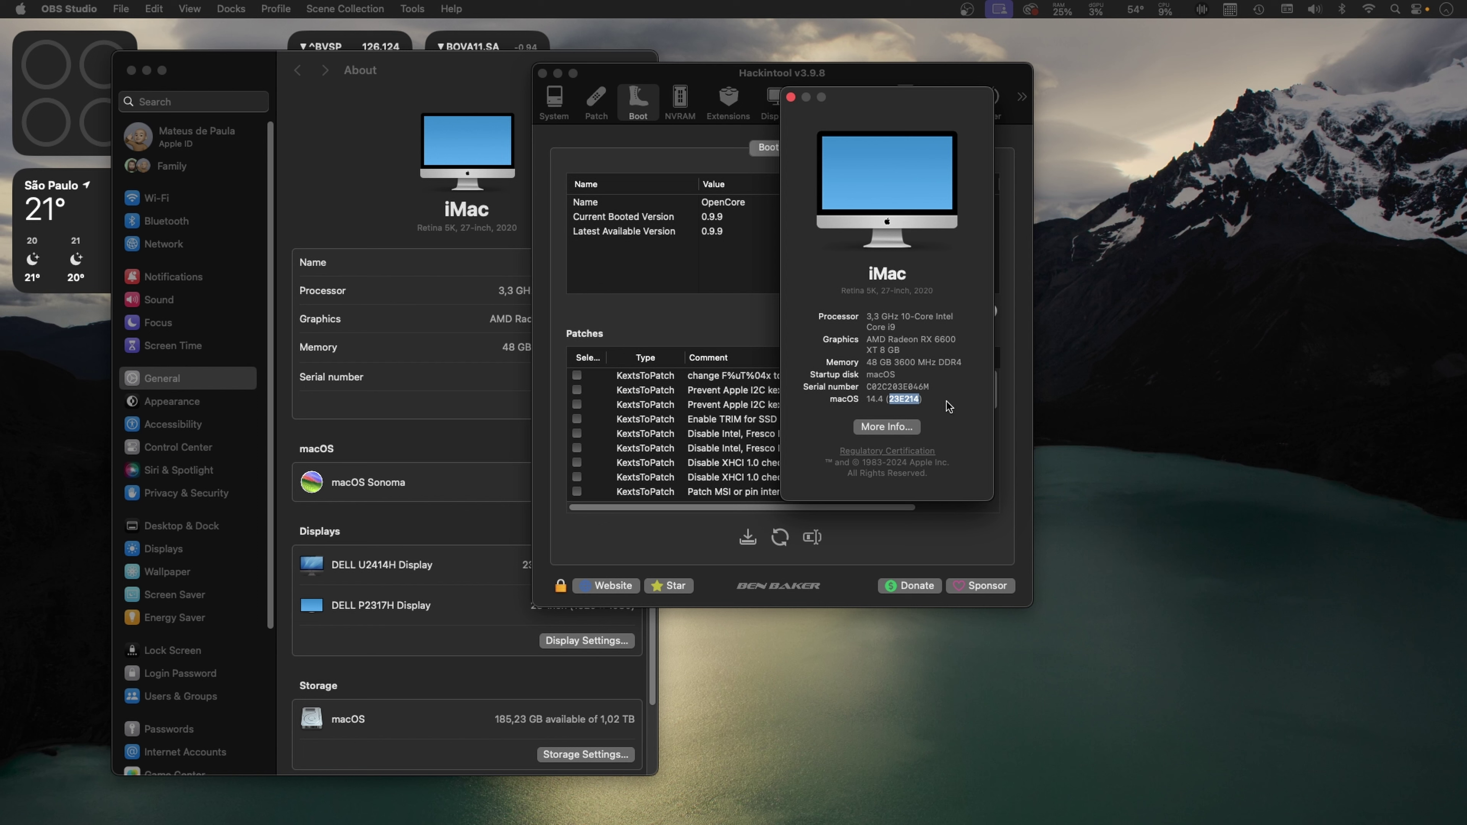
pyautogui.click(392, 91)
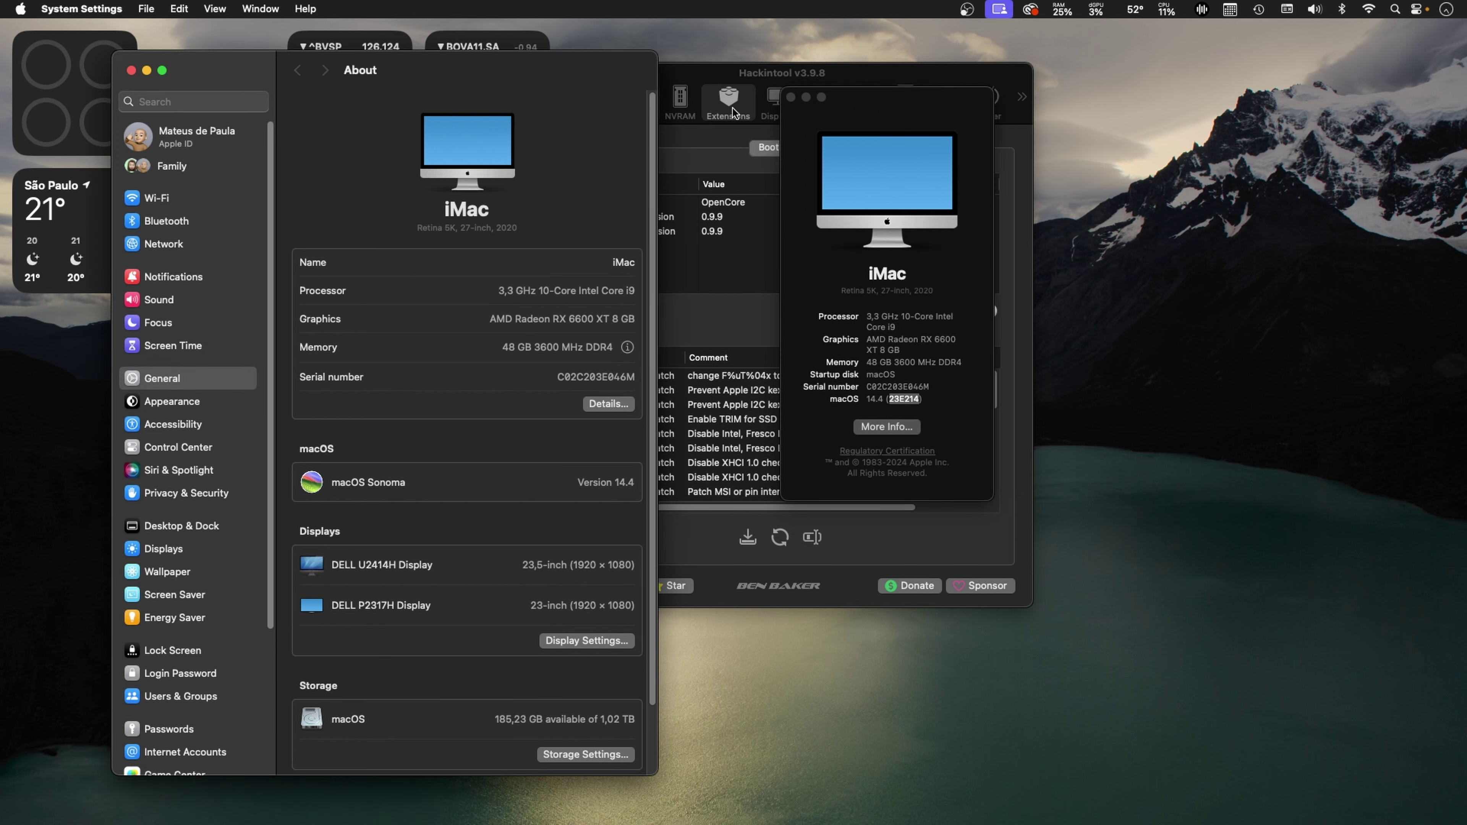
pyautogui.click(722, 74)
pyautogui.click(1368, 9)
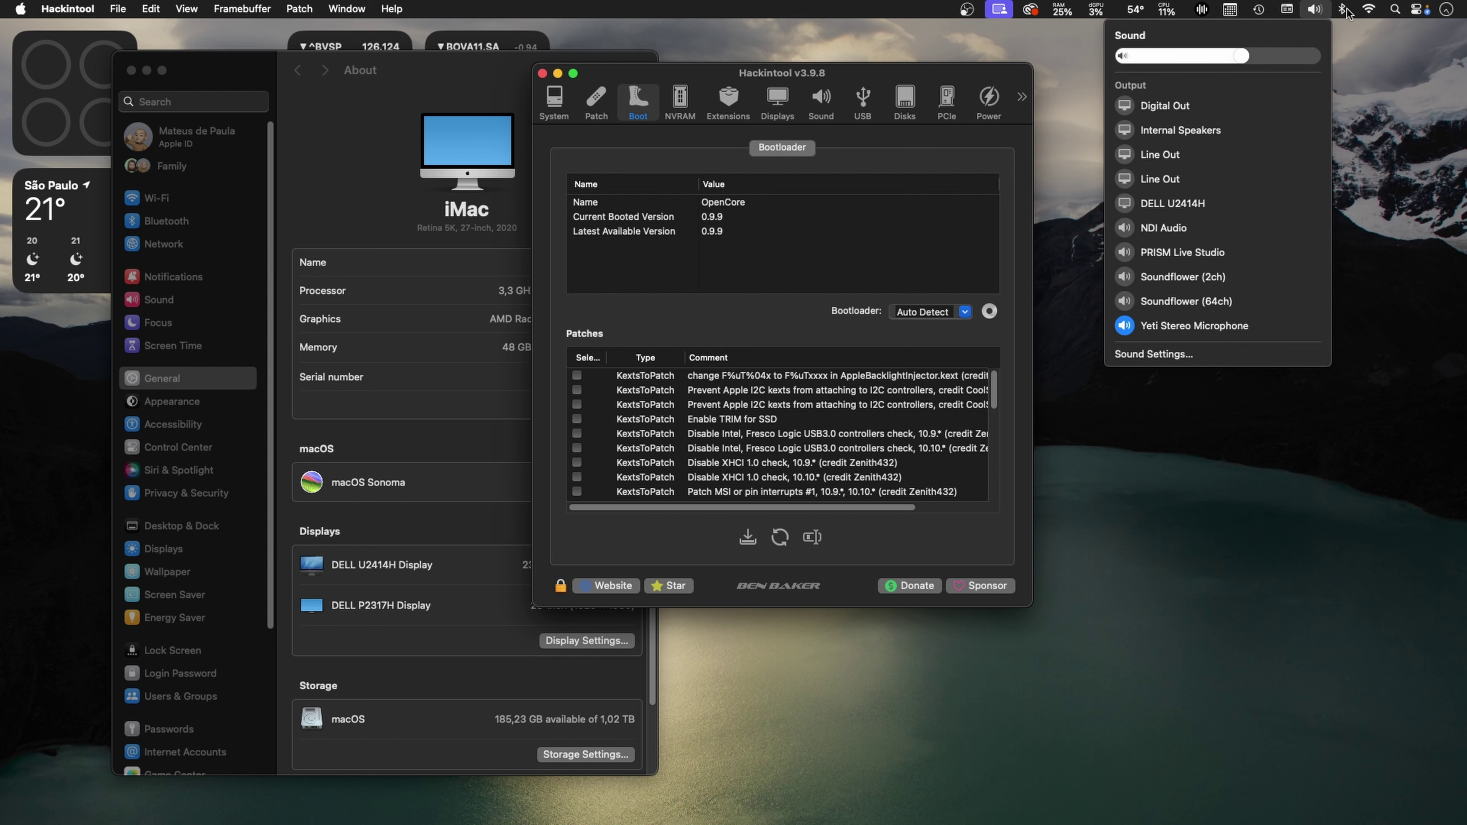
pyautogui.moveTo(1341, 9)
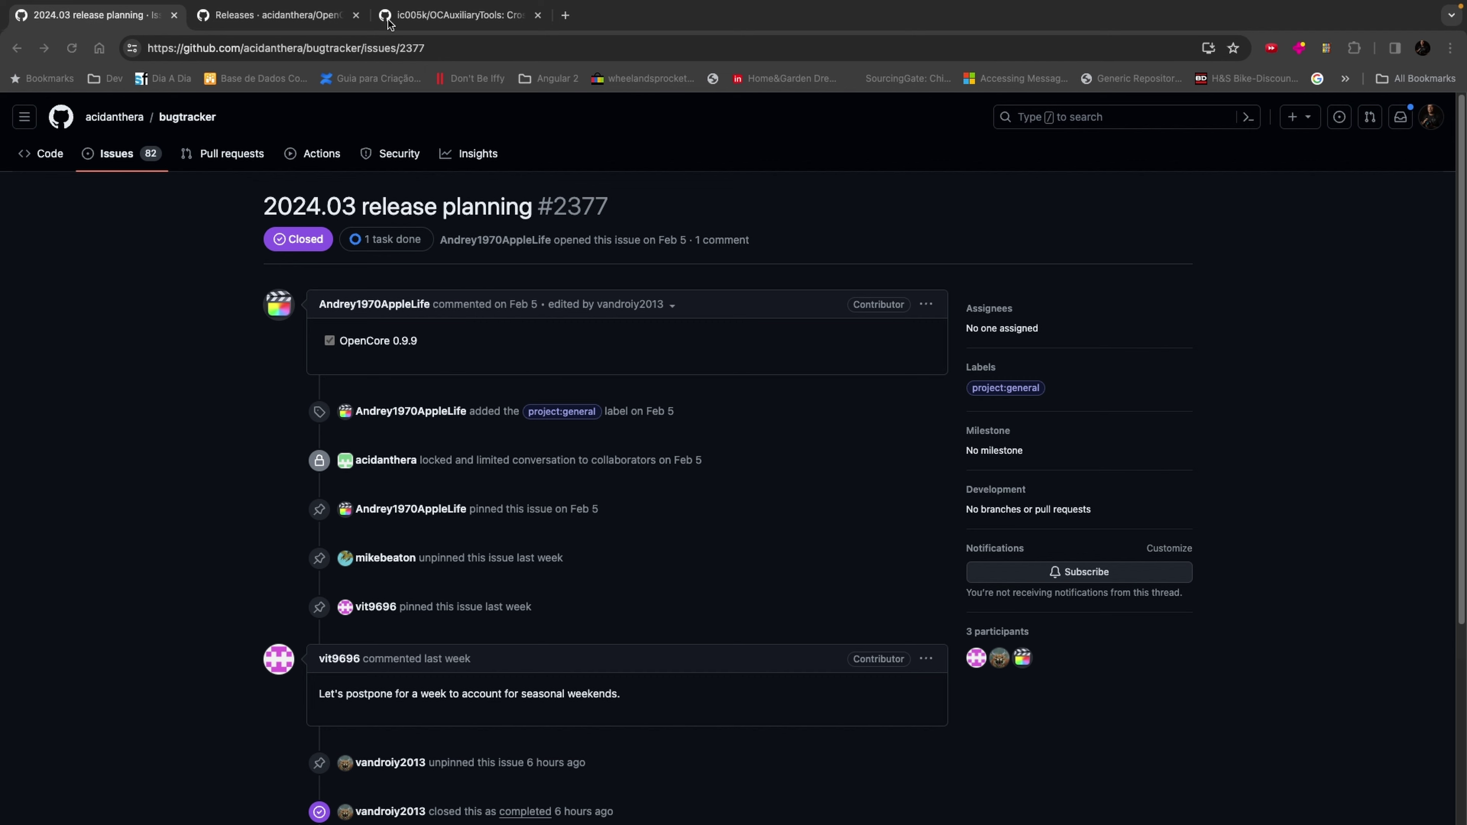
# Step: Review the OpenCore 0.9.9 release notes on GitHub and open the latest OCAuxiliaryTools release, 20240001
pyautogui.click(280, 16)
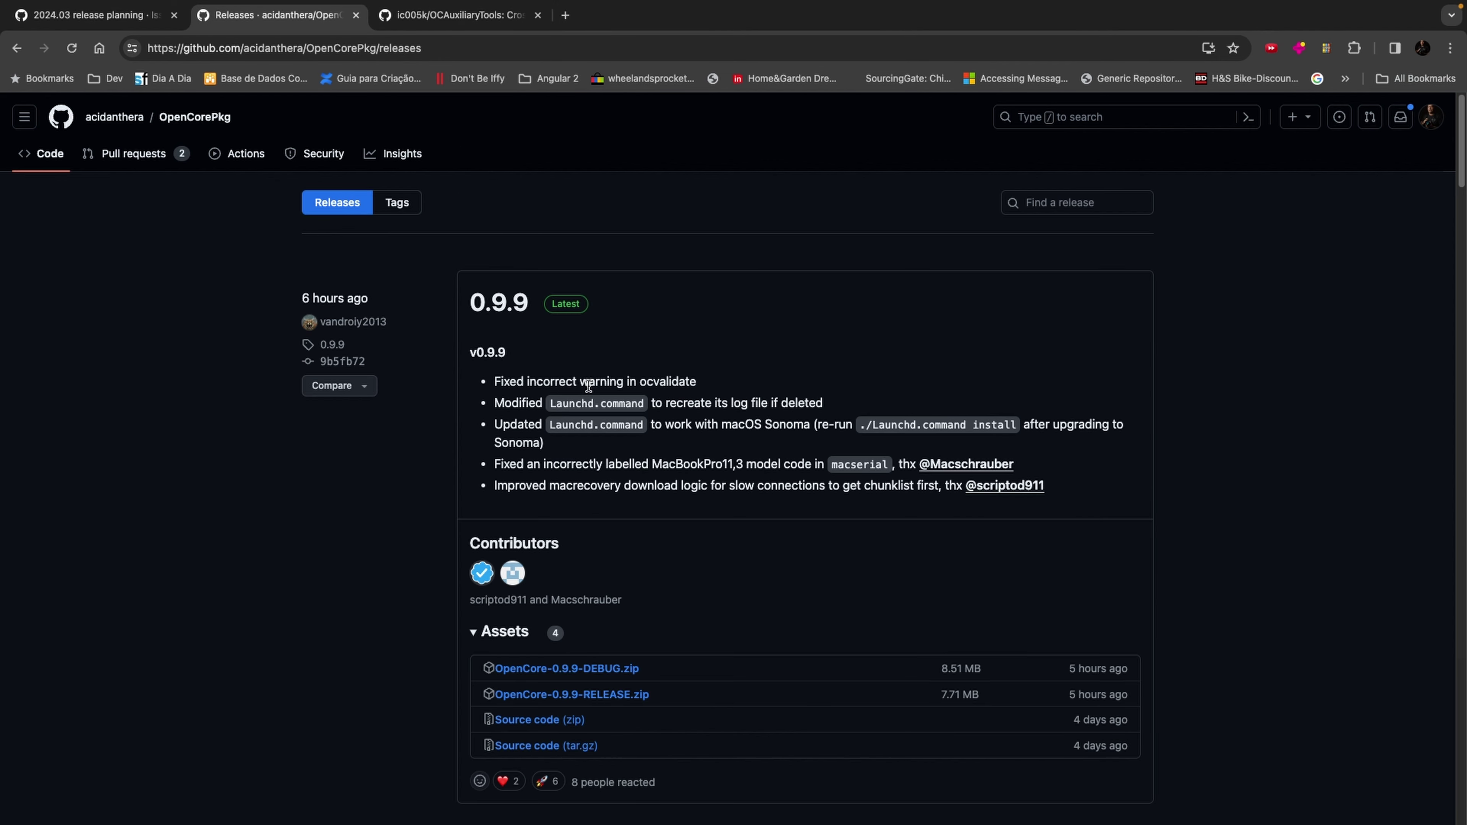
pyautogui.moveTo(495, 381); pyautogui.dragTo(684, 378)
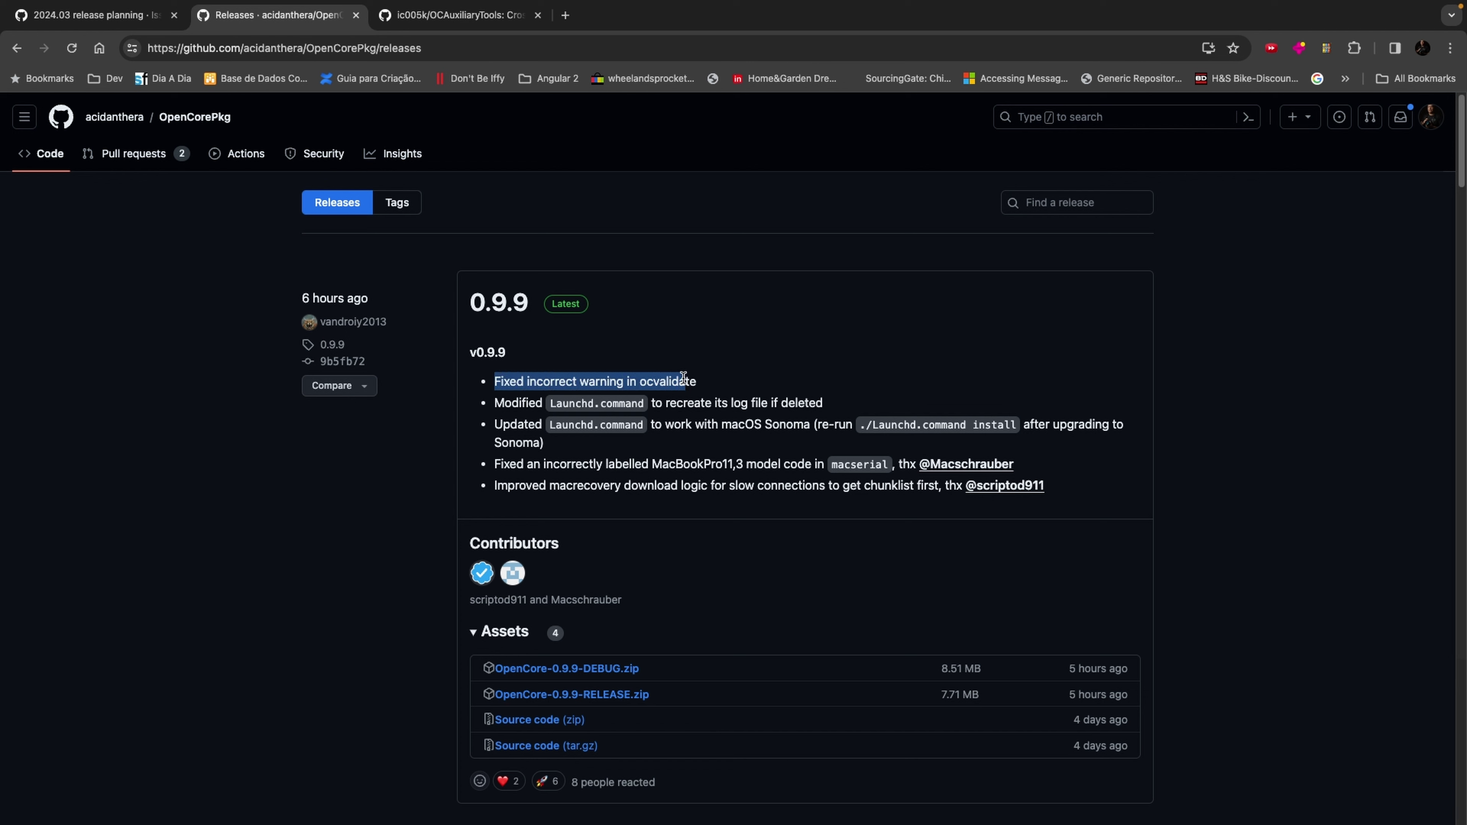
pyautogui.click(650, 408)
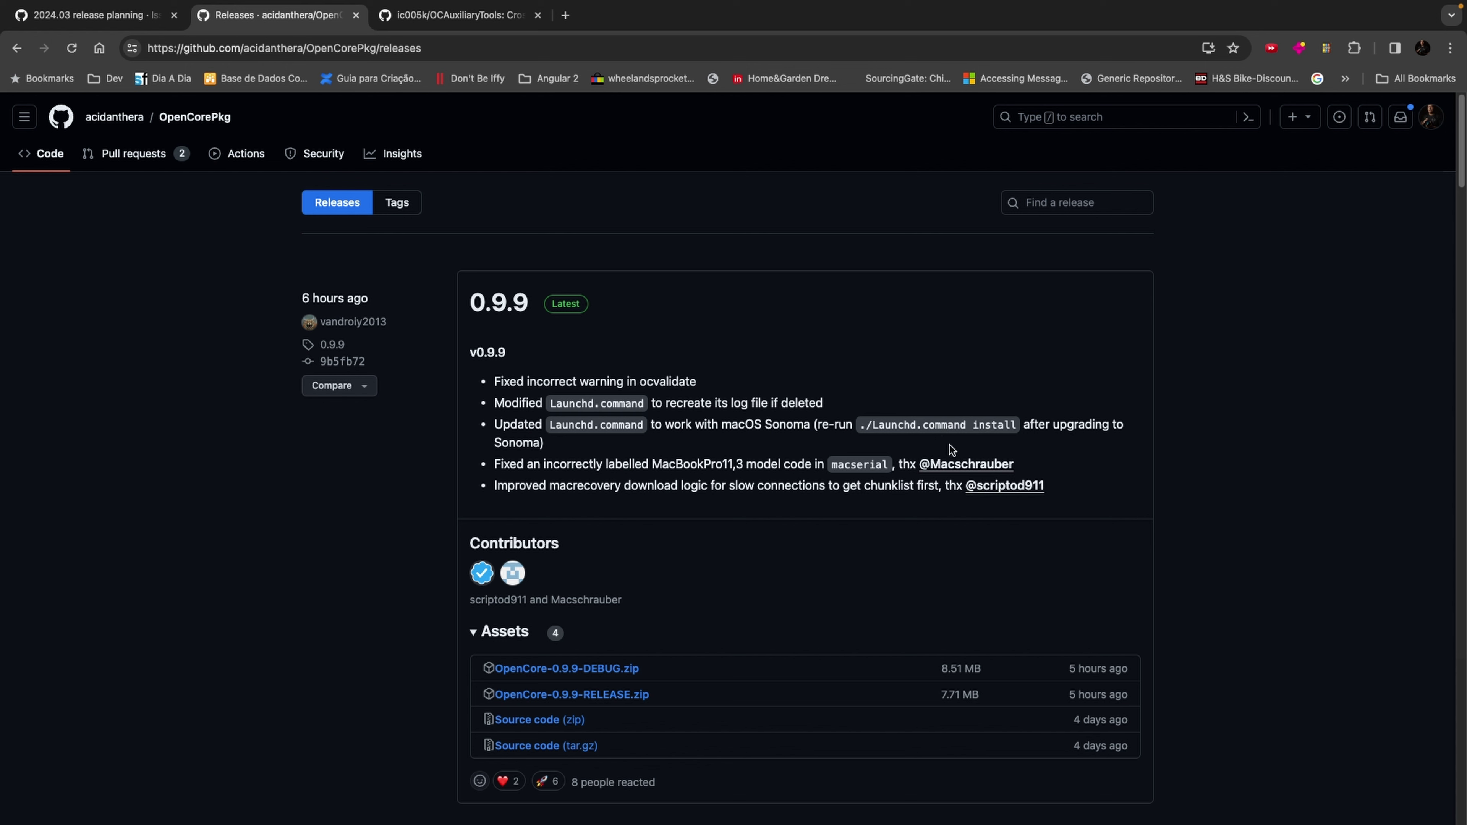
pyautogui.moveTo(570, 441); pyautogui.dragTo(491, 406)
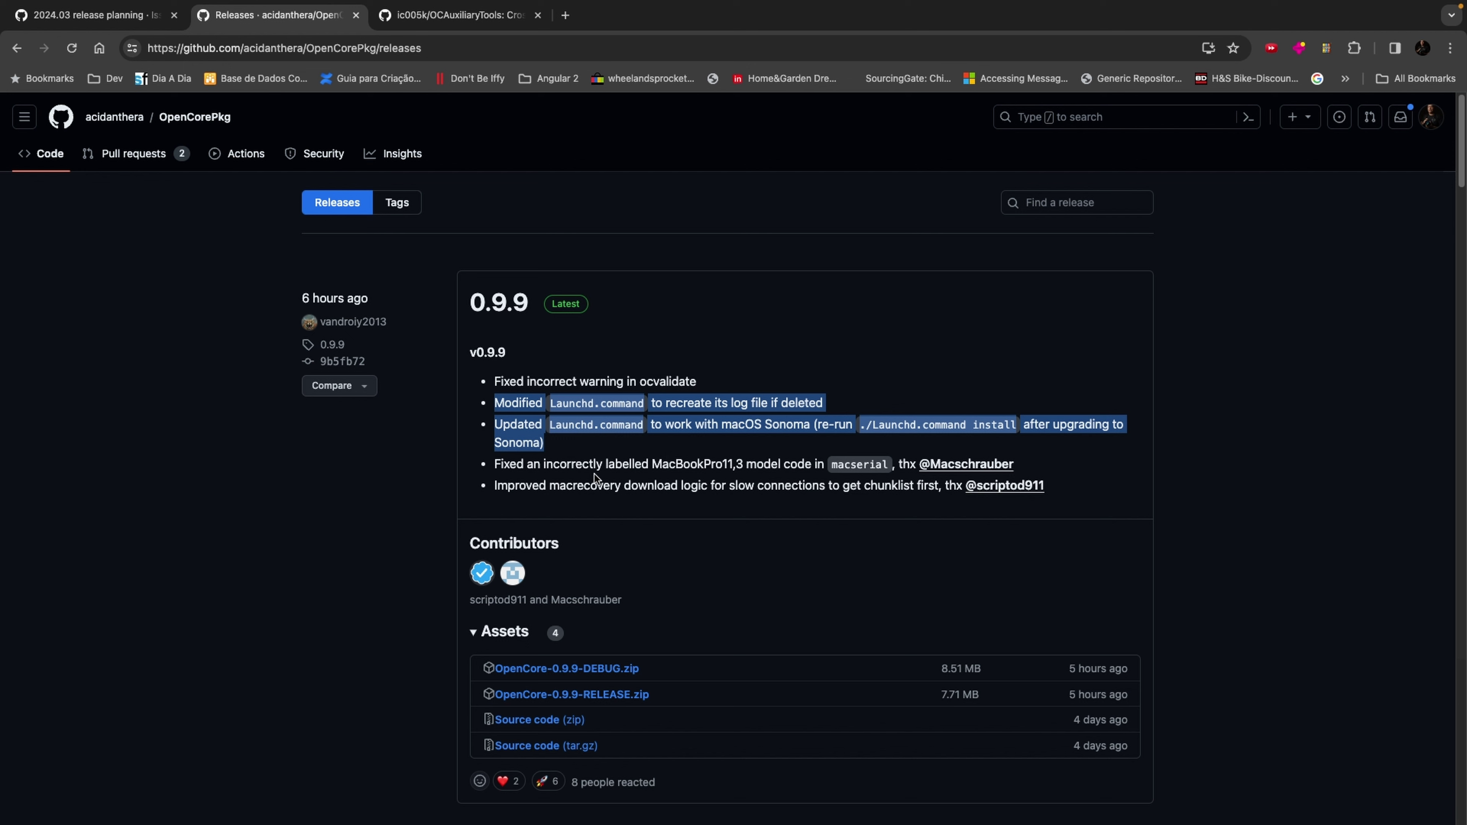
pyautogui.click(561, 465)
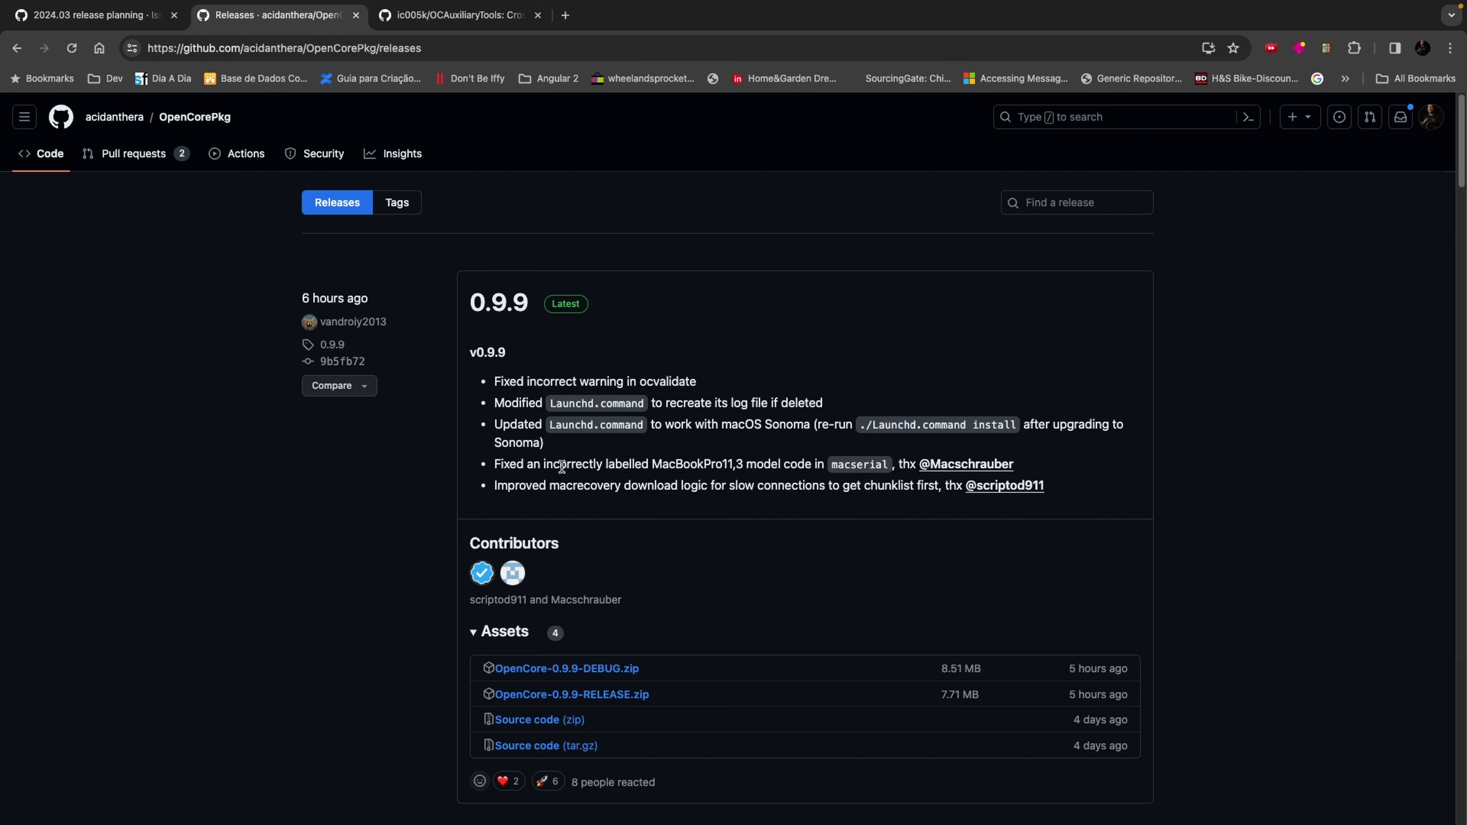
pyautogui.moveTo(561, 465); pyautogui.dragTo(652, 466)
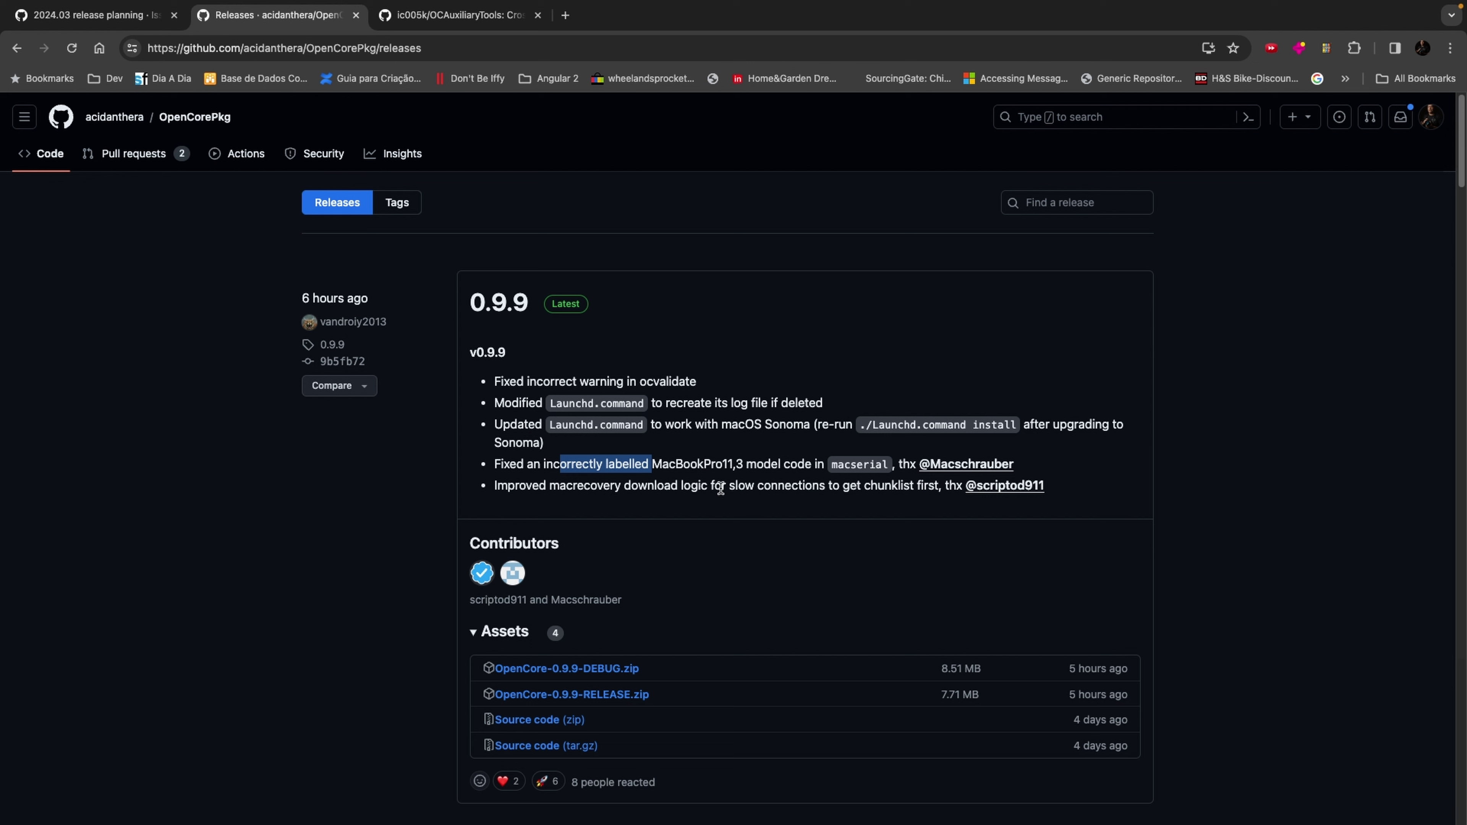
pyautogui.hotkey('ctrl', 'Tab')
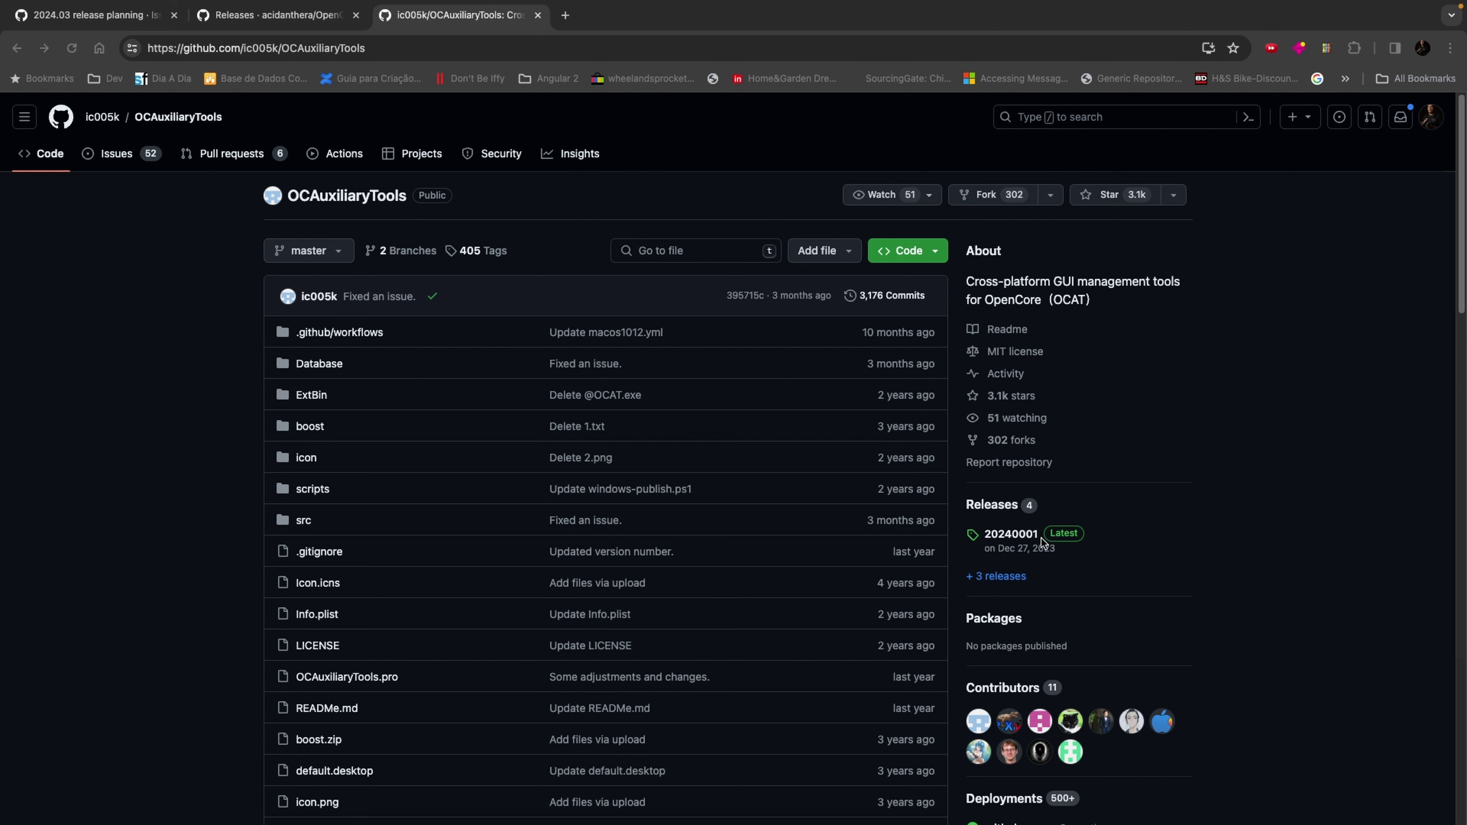
pyautogui.click(1008, 534)
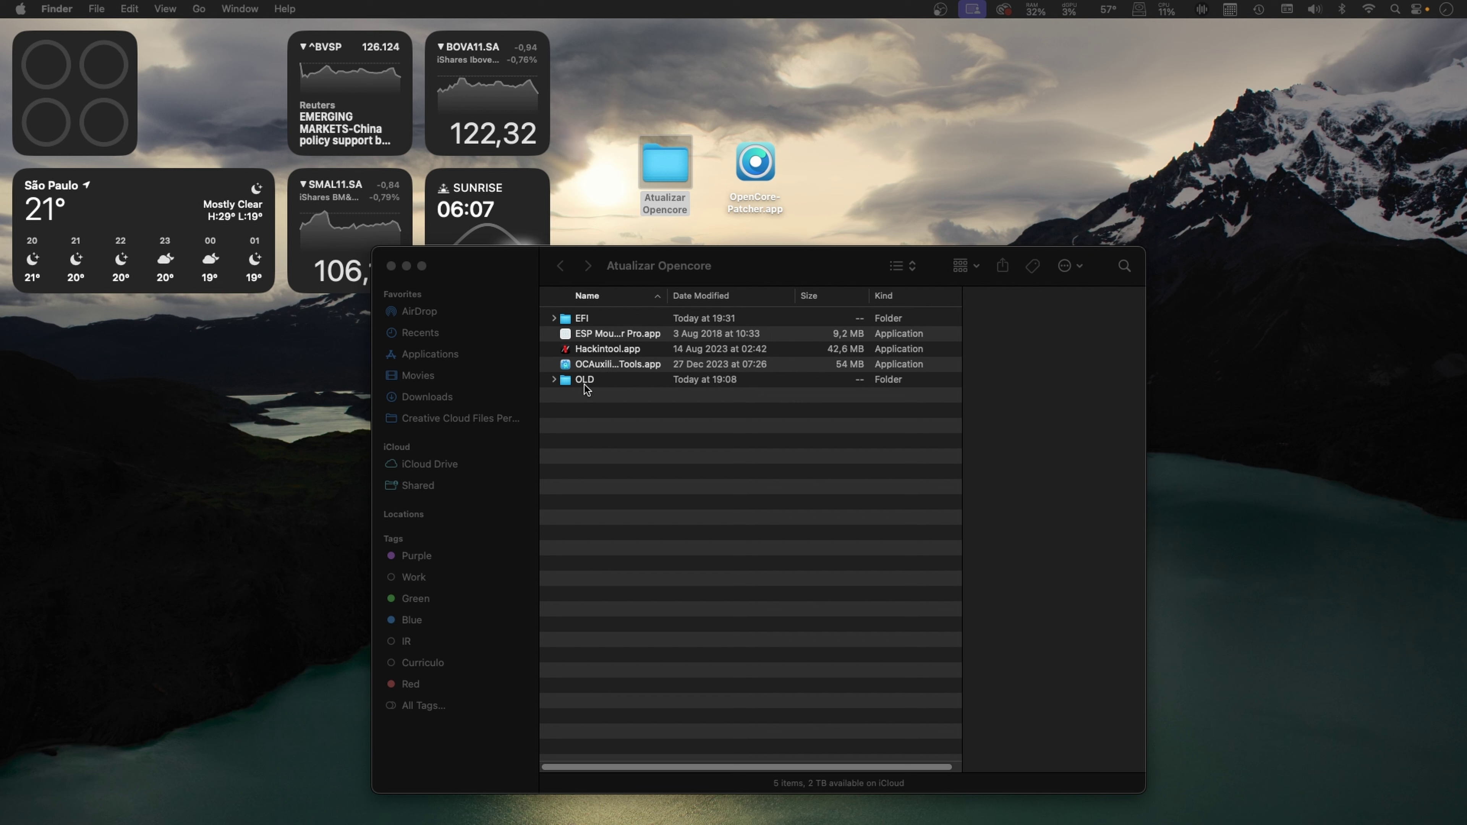
# Step: Launch ESP Mounter Pro from the Atualizar Opencore folder, mount the disk5s1 partition and open its EFI volume
pyautogui.click(583, 321)
pyautogui.doubleClick(585, 333)
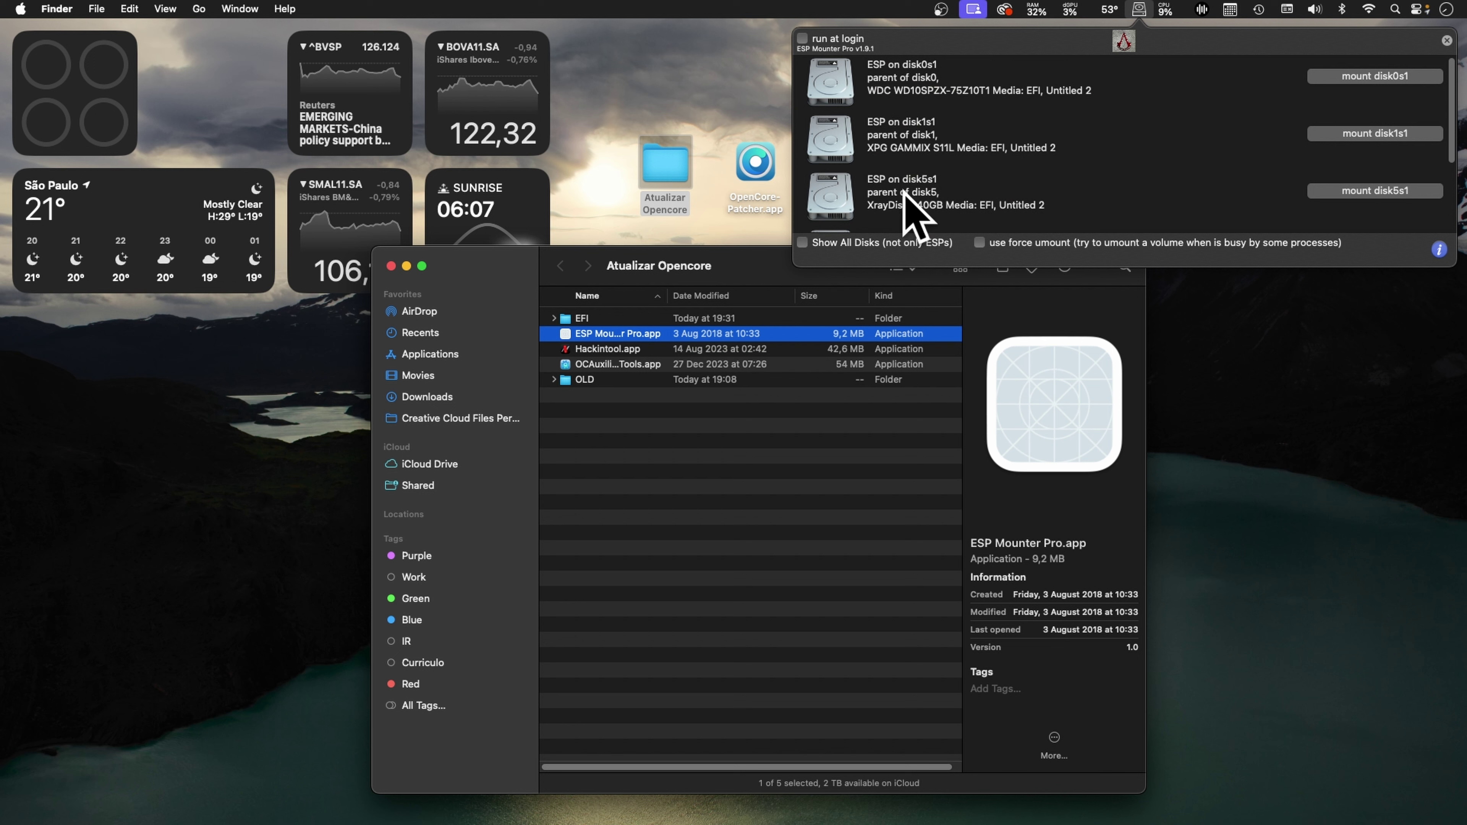
pyautogui.click(945, 207)
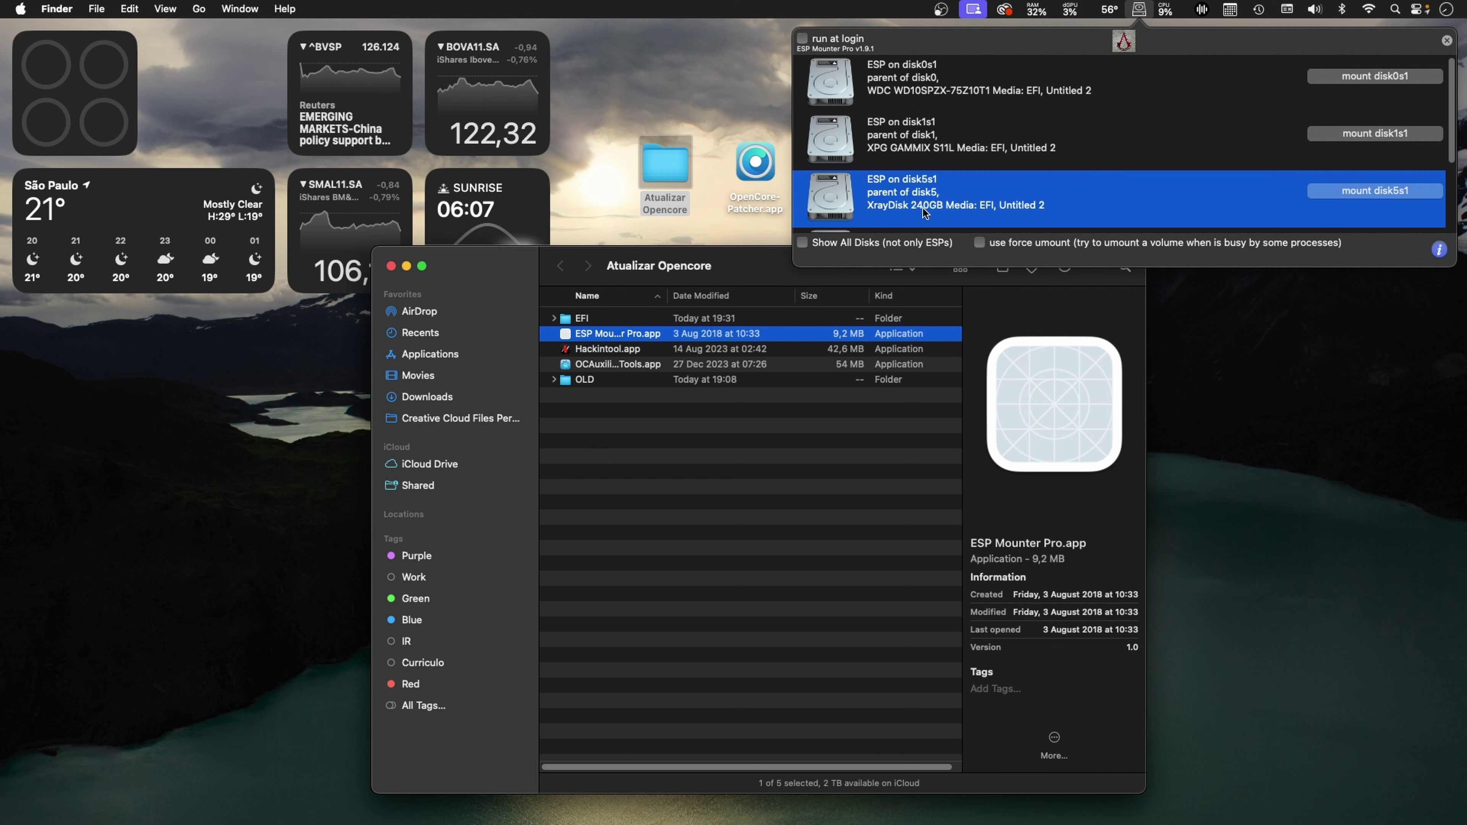
pyautogui.click(1334, 190)
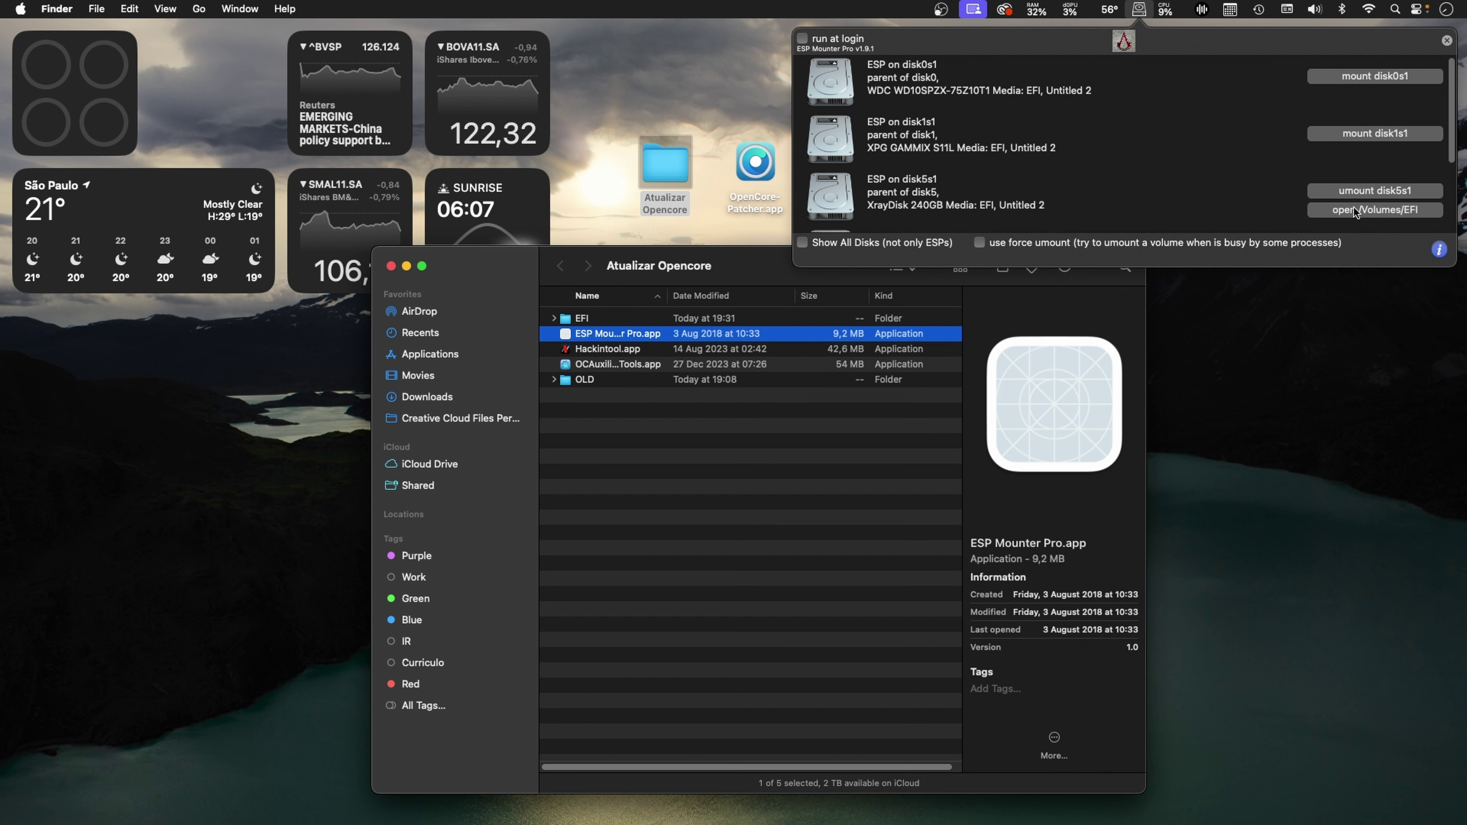
pyautogui.click(1365, 210)
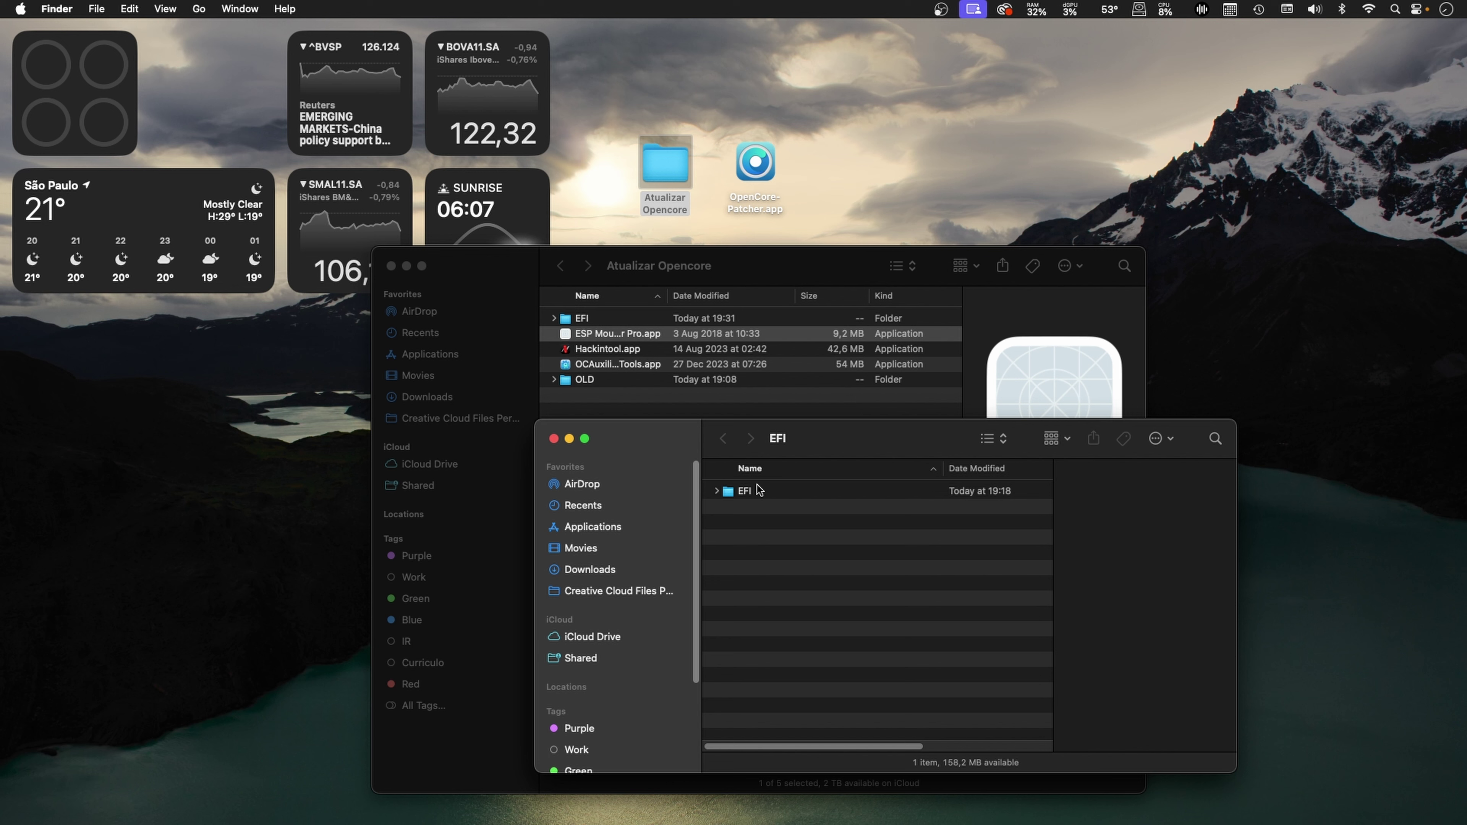
# Step: Try to copy the EFI folder from the mounted volume into the Atualizar Opencore folder, and close the volume's window
pyautogui.moveTo(783, 488); pyautogui.dragTo(717, 339)
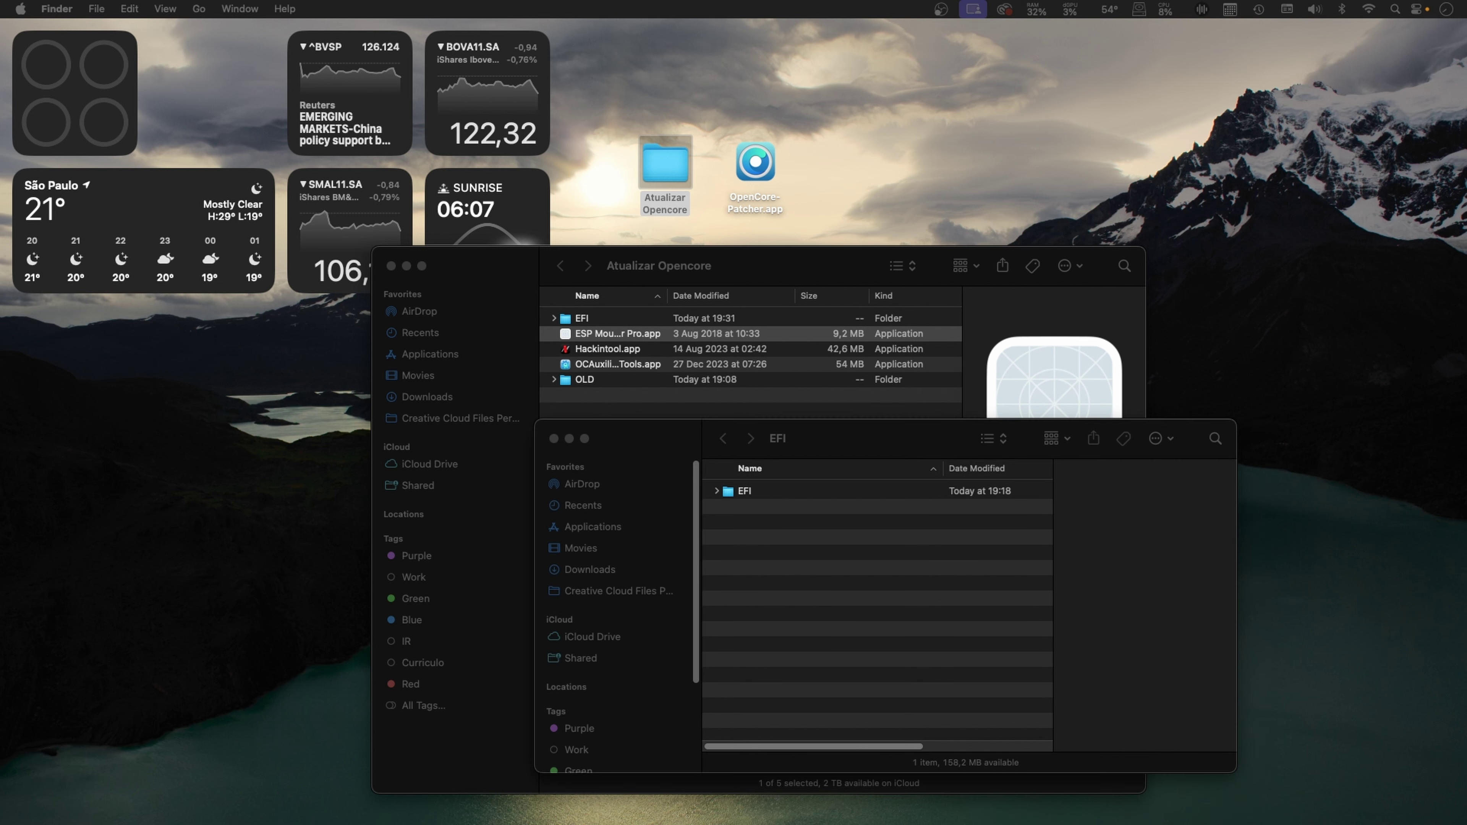
pyautogui.click(1017, 455)
pyautogui.click(553, 438)
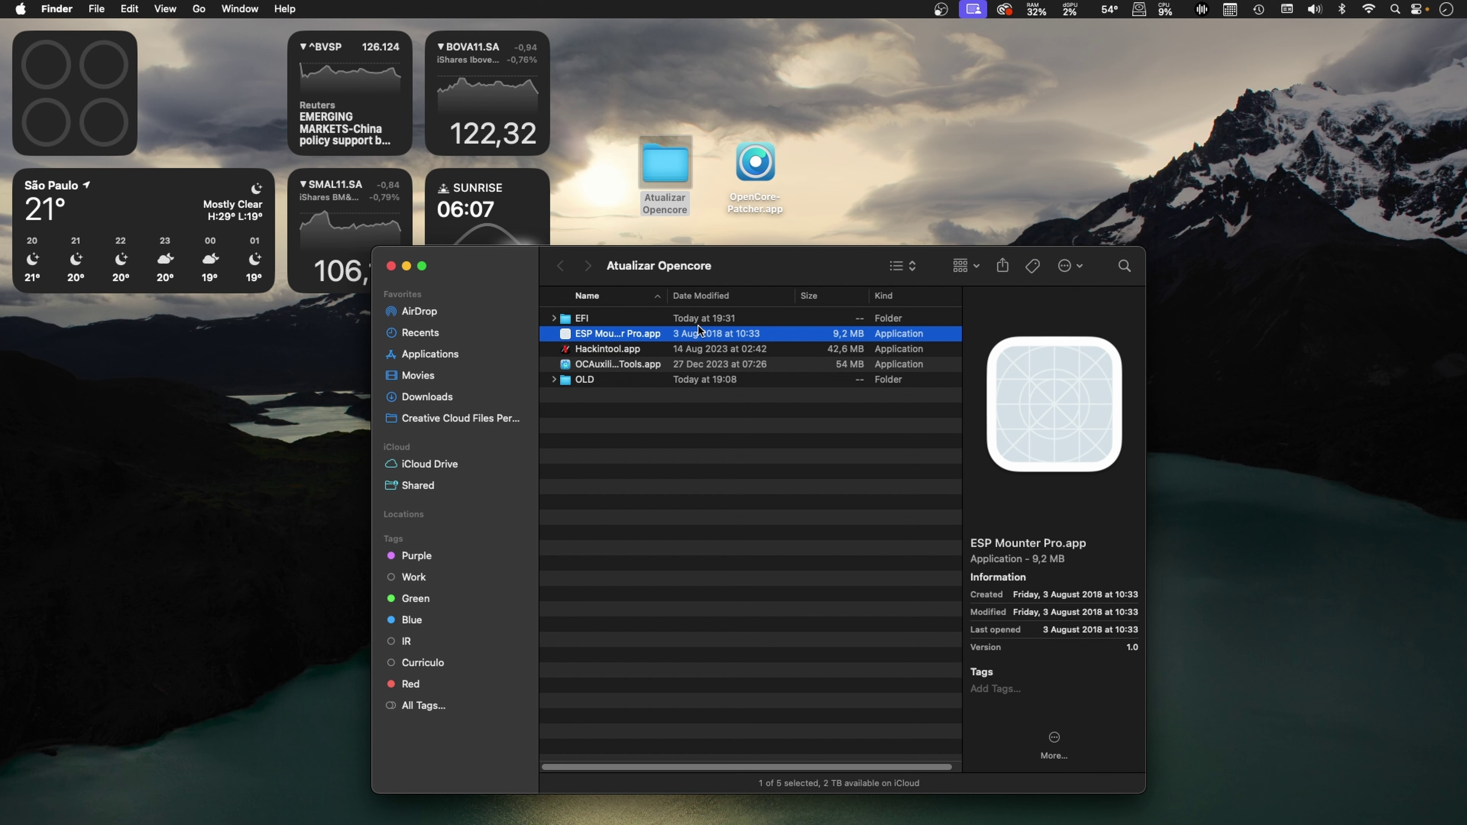
# Step: Launch OCAuxiliaryTools and load config.plist from the EFI/OC folder inside Atualizar Opencore
pyautogui.doubleClick(629, 364)
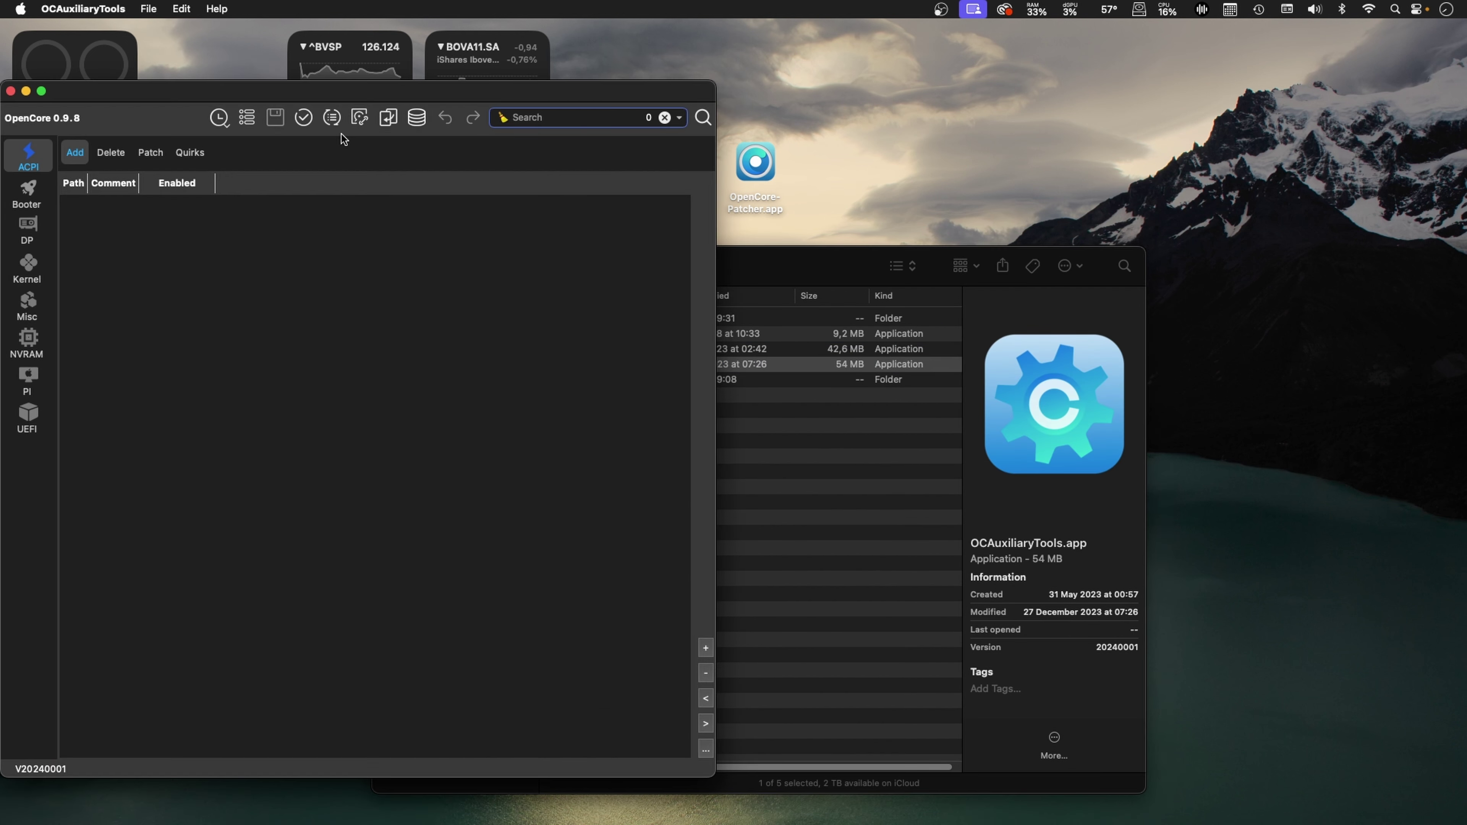
pyautogui.click(792, 267)
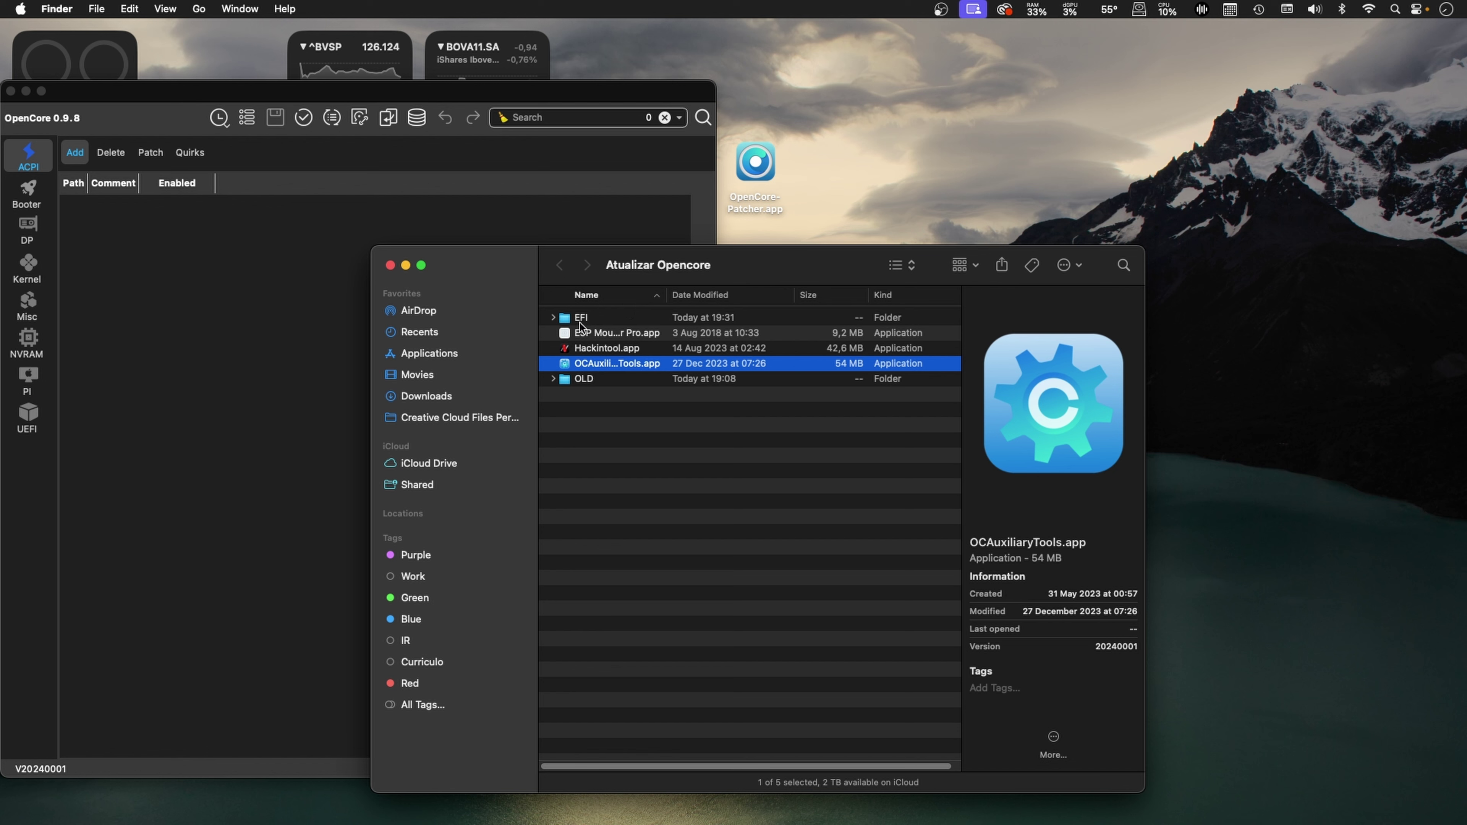
pyautogui.click(579, 319)
pyautogui.click(553, 318)
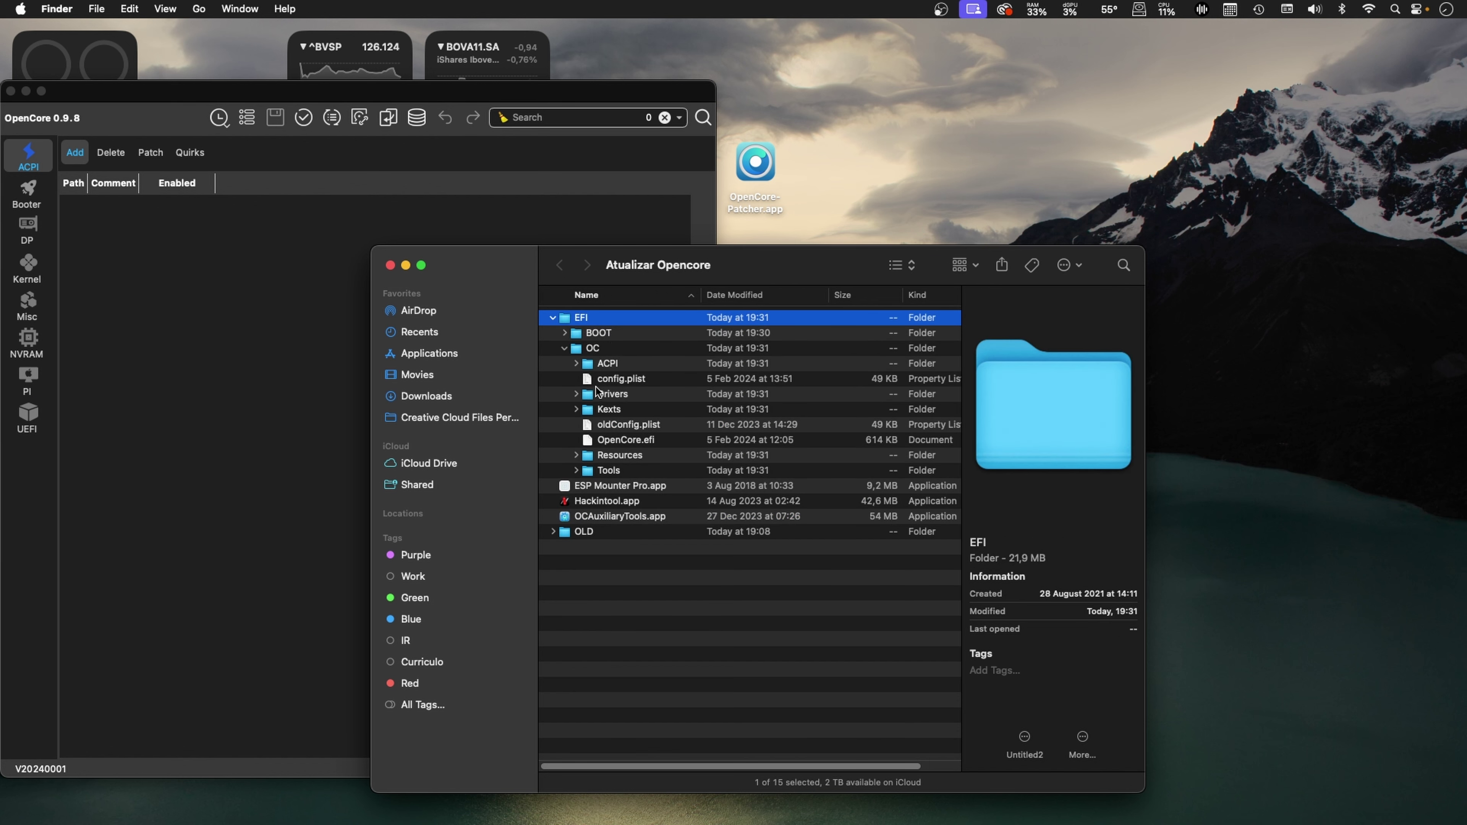
pyautogui.click(621, 380)
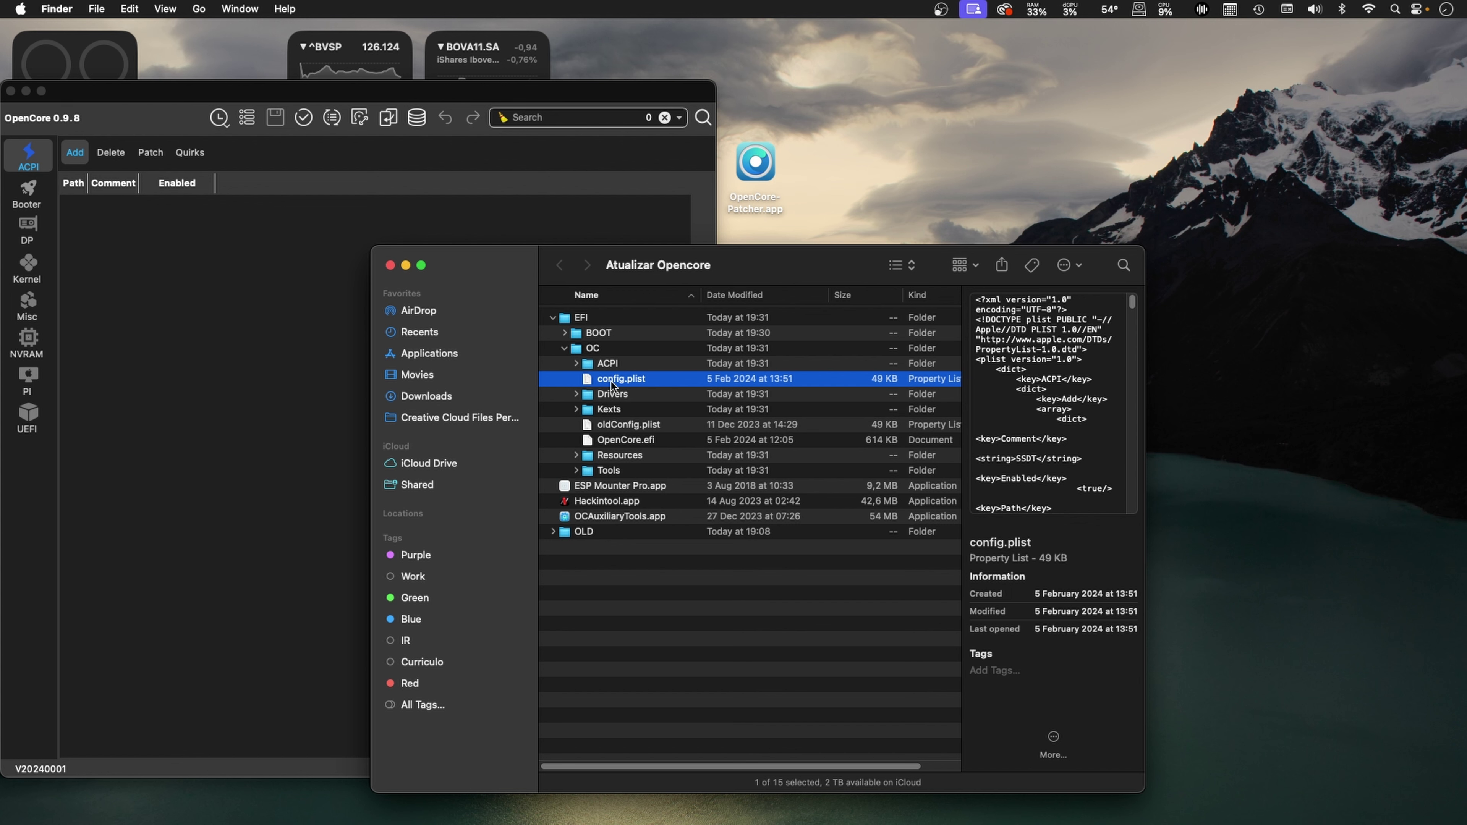
pyautogui.moveTo(613, 380); pyautogui.dragTo(199, 387)
pyautogui.moveTo(173, 98); pyautogui.dragTo(447, 97)
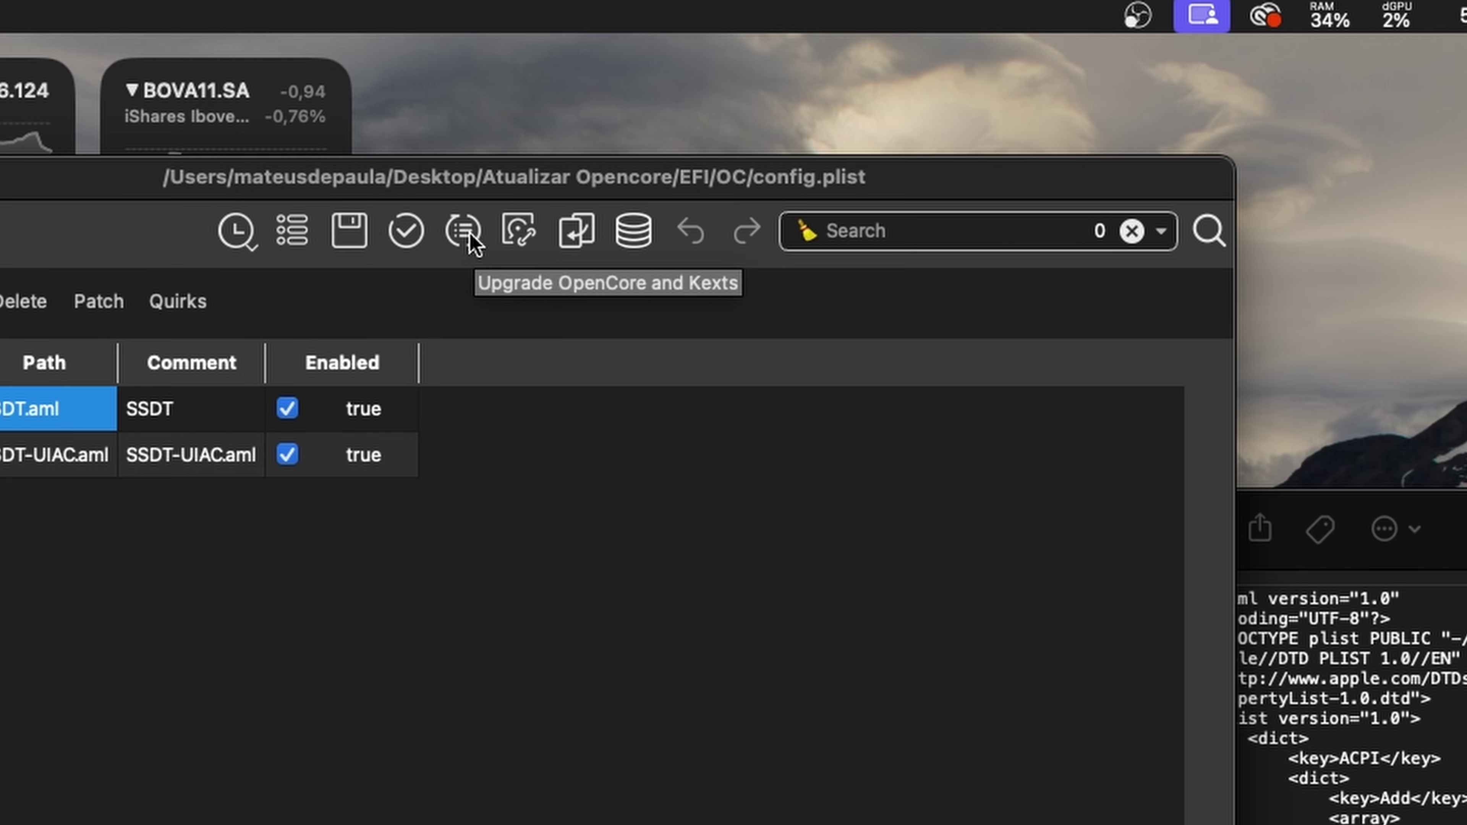
# Step: Start the OpenCore and kexts upgrade and fetch the latest OpenCore version into the database
pyautogui.click(470, 237)
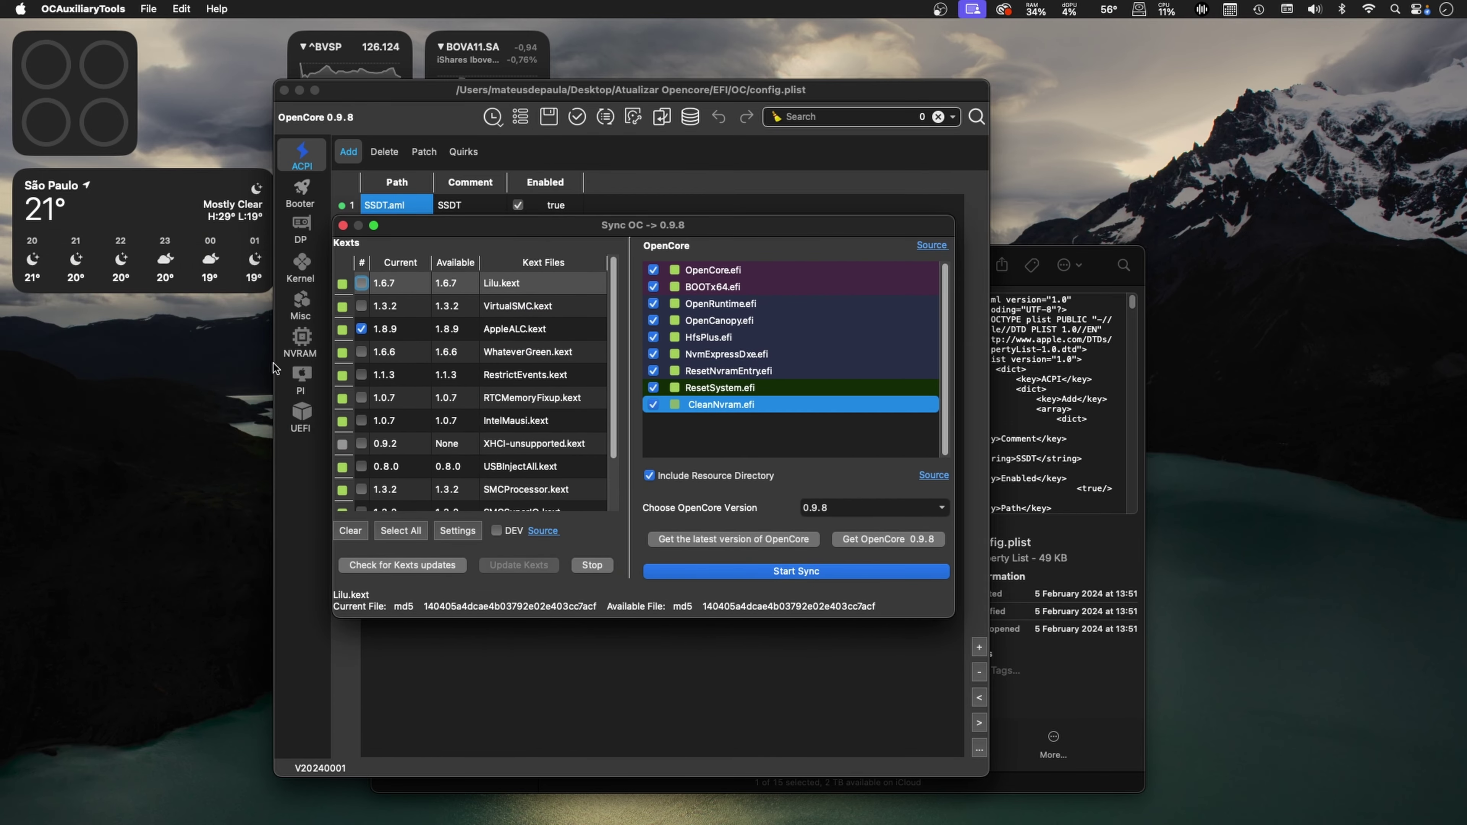
pyautogui.click(826, 506)
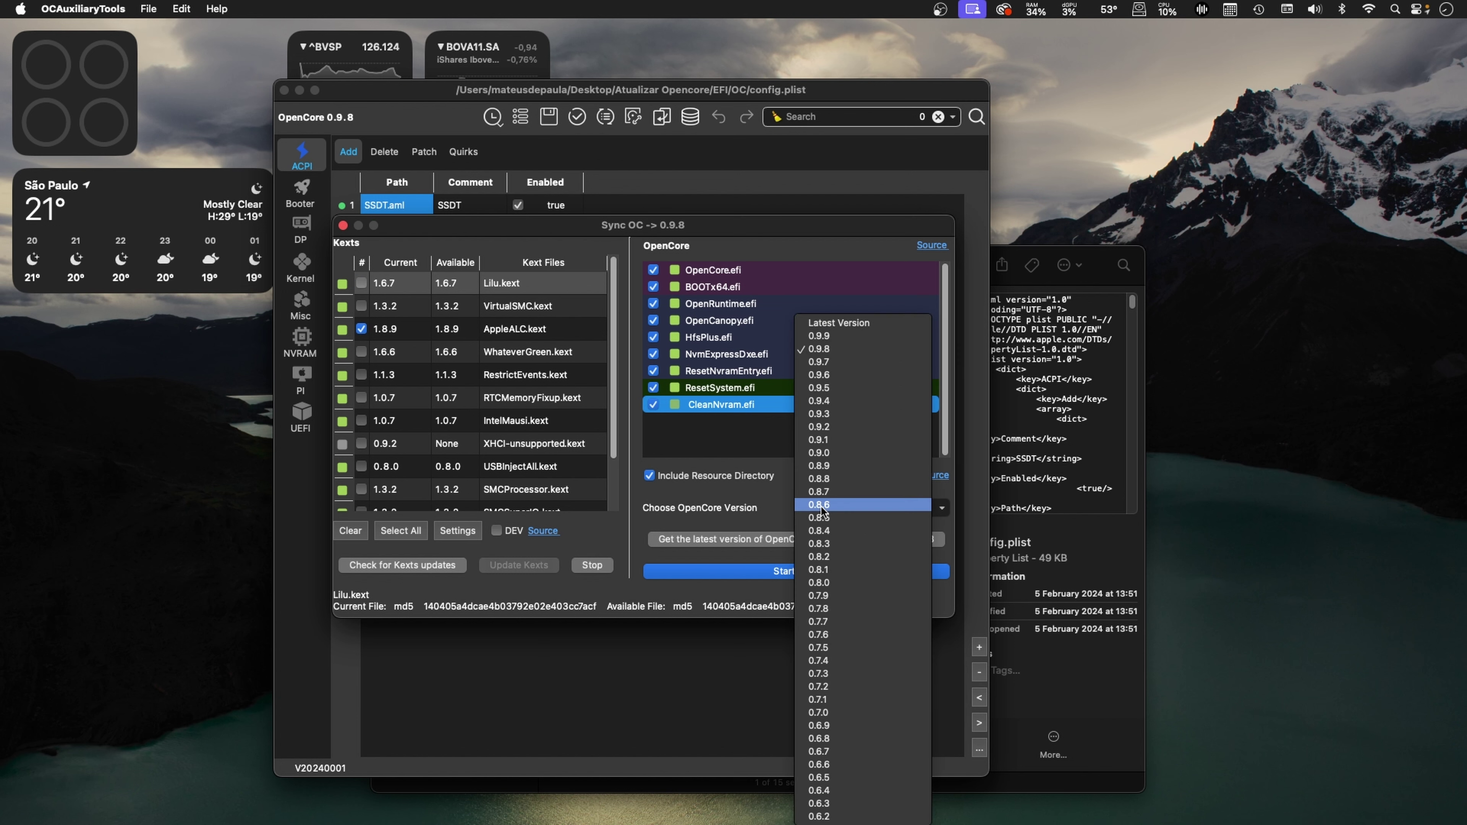
pyautogui.click(732, 470)
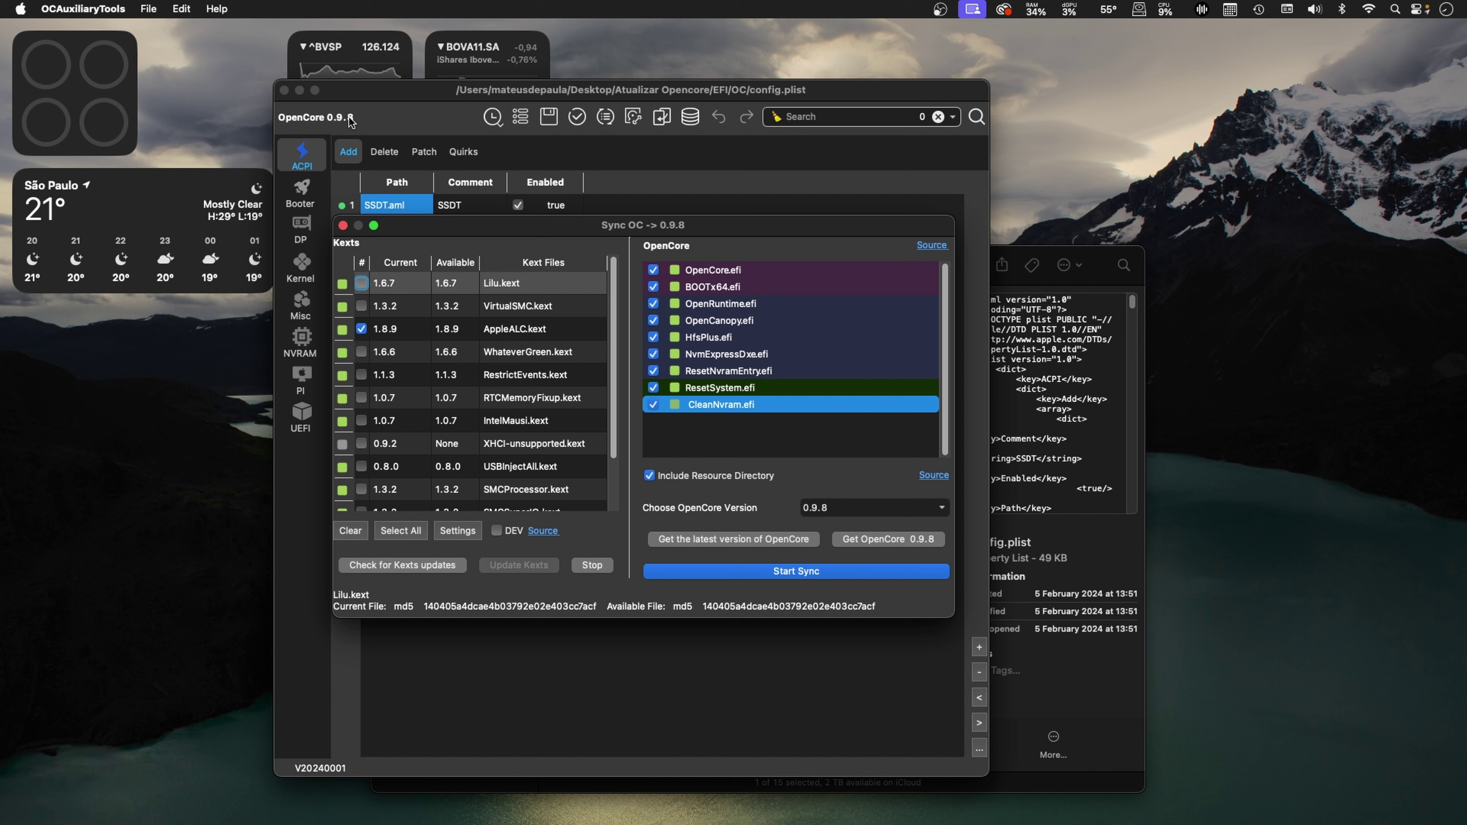
pyautogui.click(682, 539)
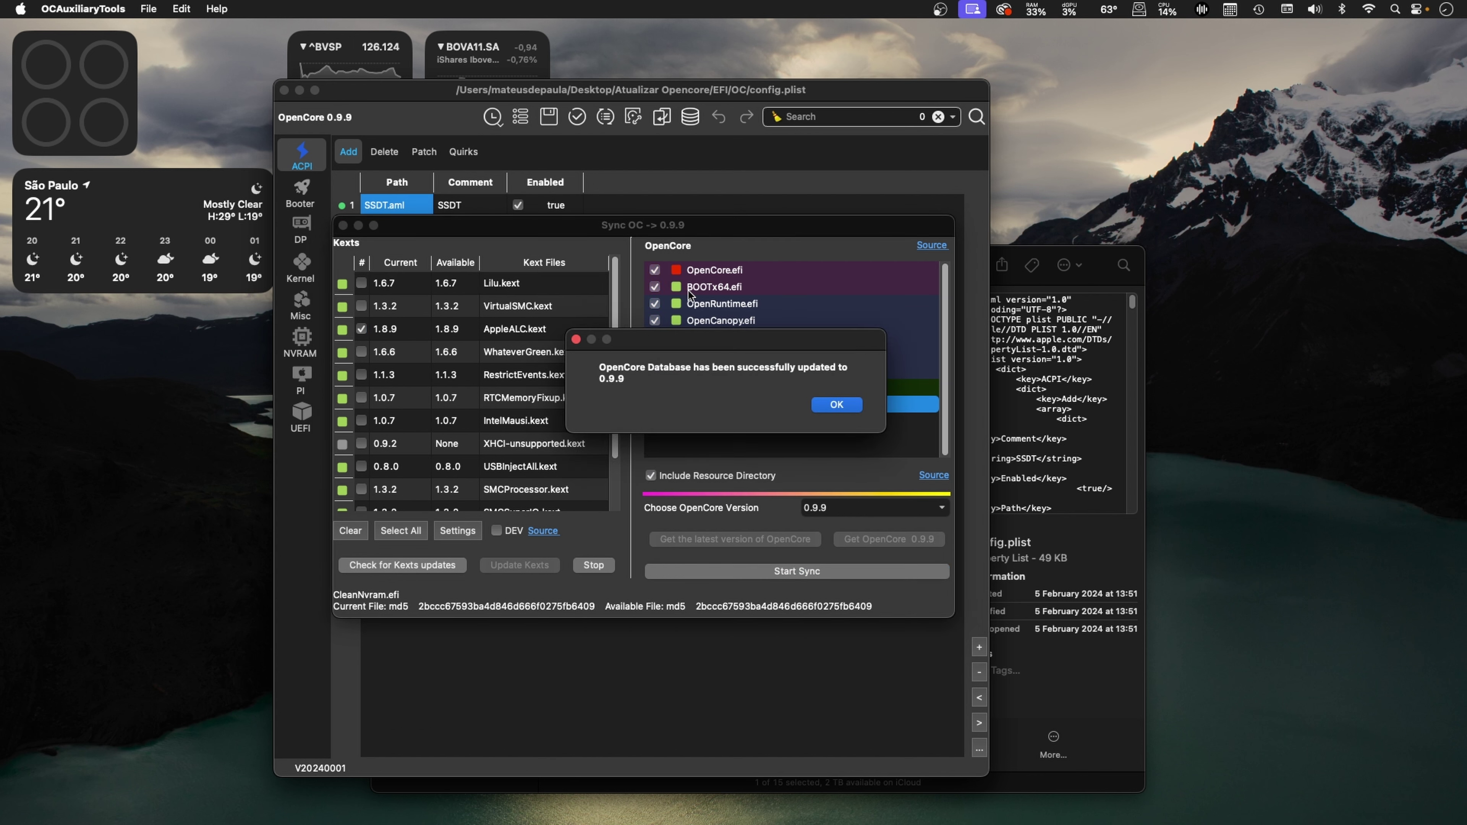
pyautogui.click(827, 403)
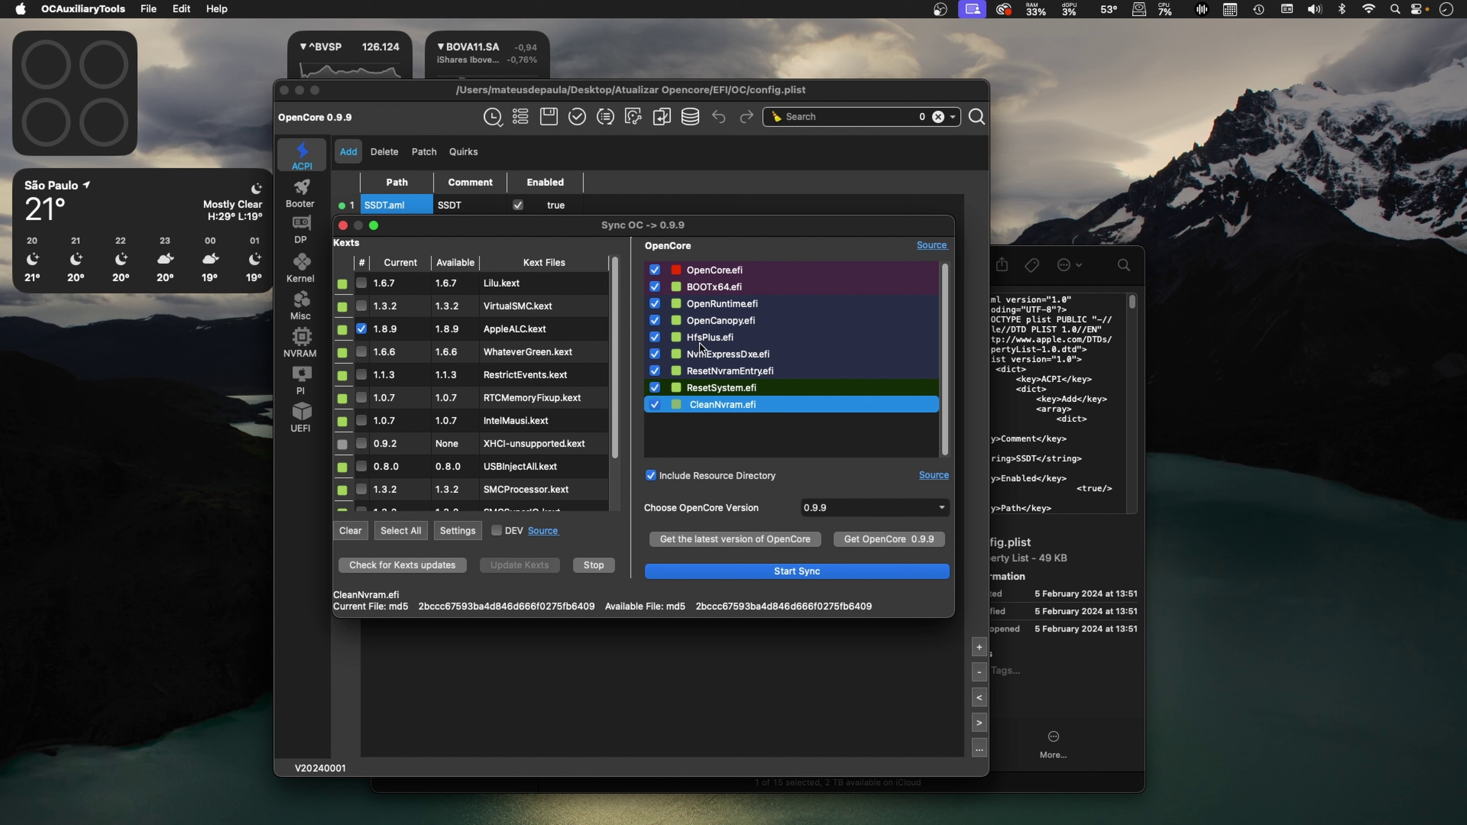
# Step: Sync all the selected OpenCore files and the resource directory to the EFI folder, and save config.plist before closing the editor
pyautogui.click(800, 573)
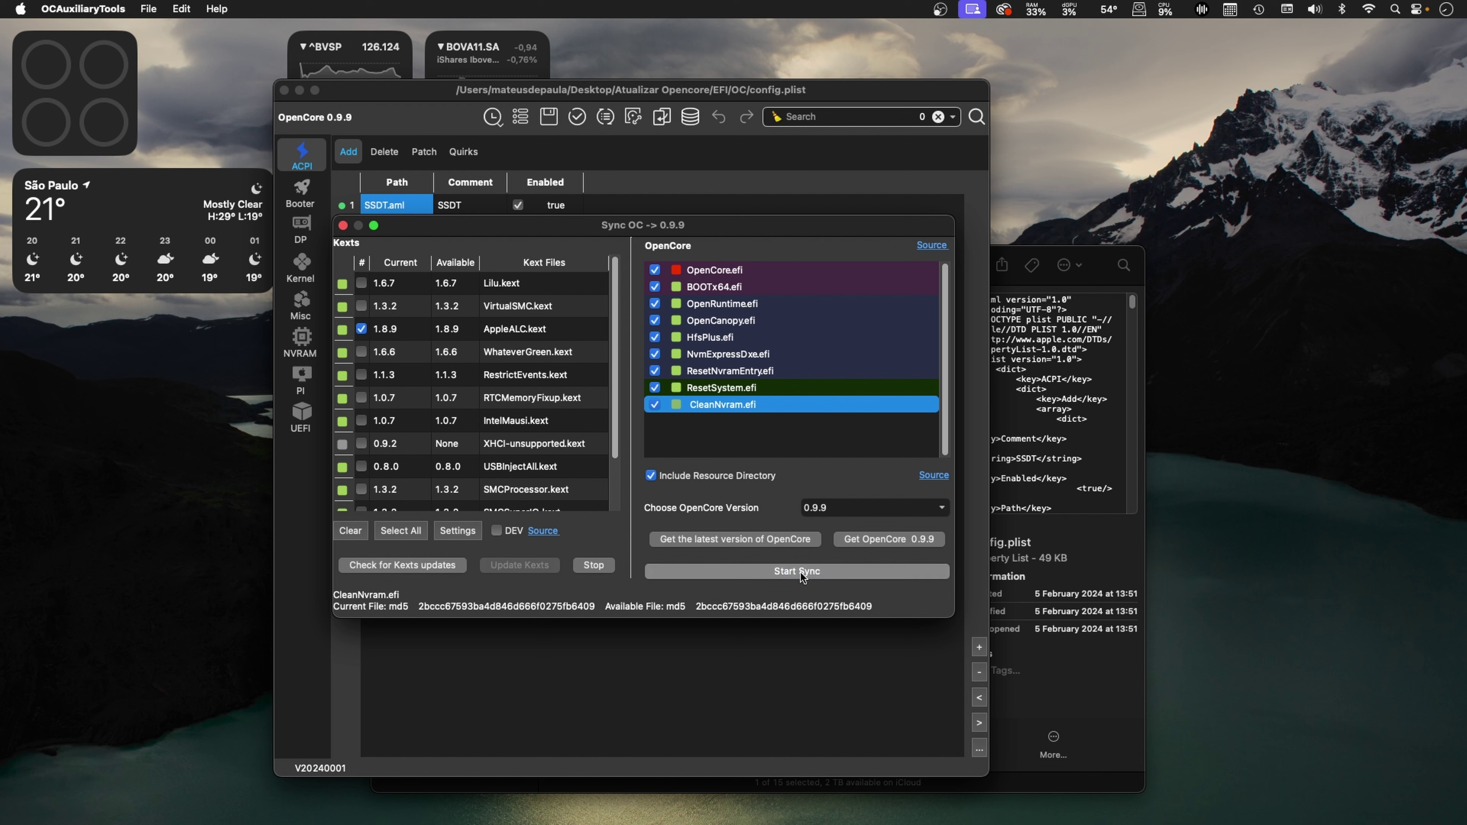
pyautogui.click(815, 399)
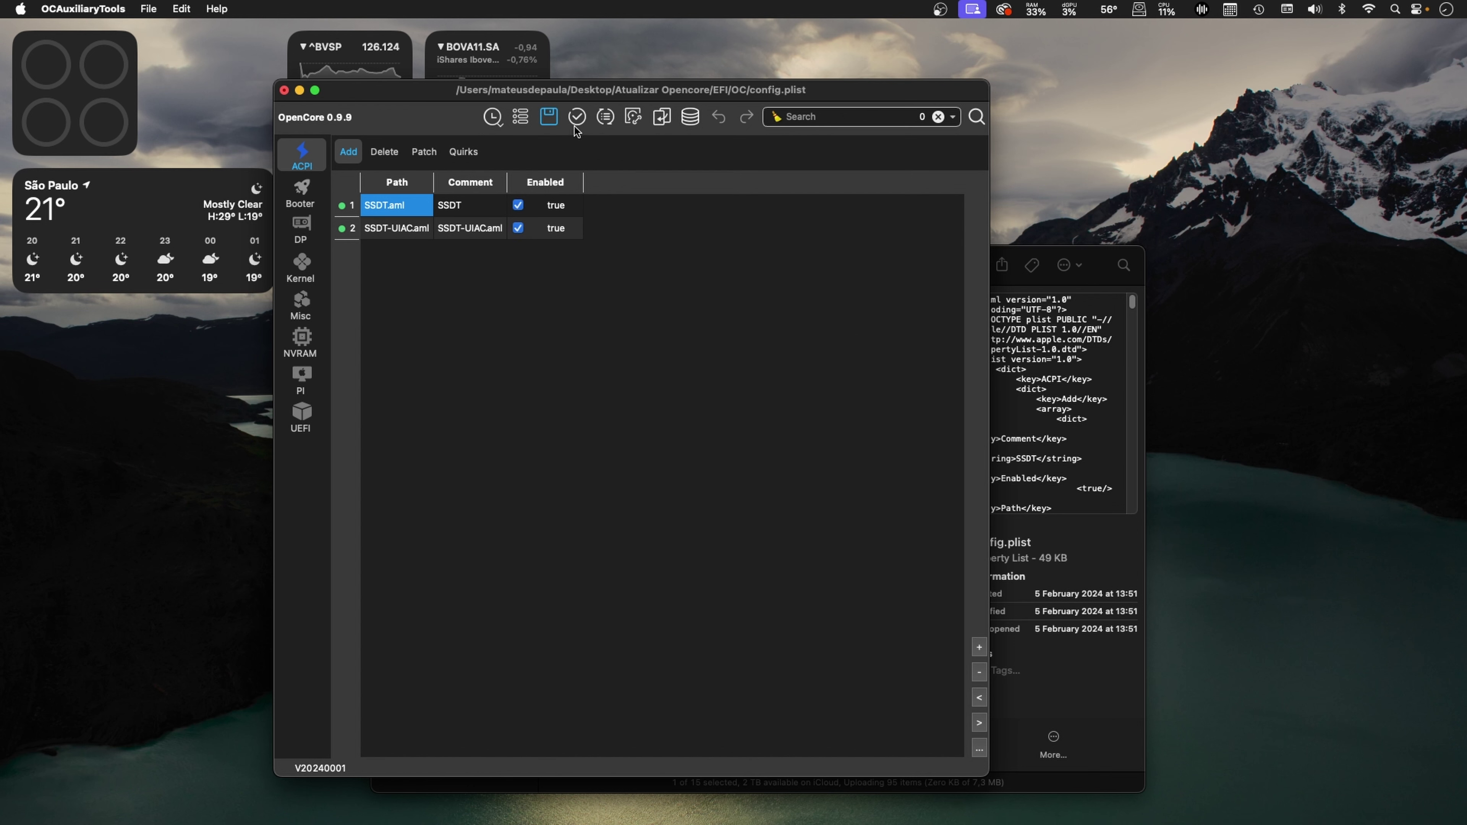
pyautogui.click(549, 118)
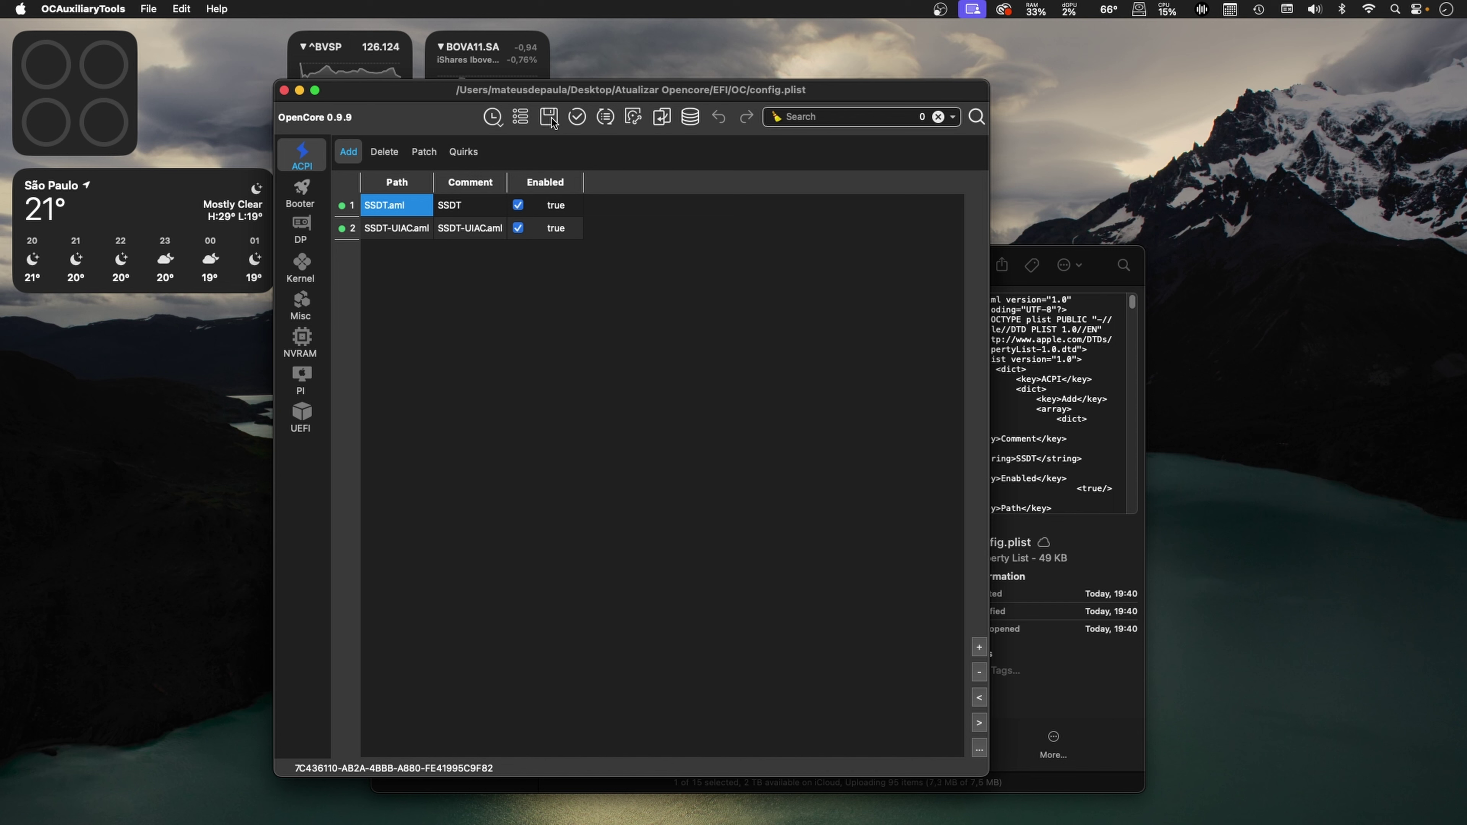
pyautogui.click(285, 91)
pyautogui.press('super+Up')
pyautogui.press('super+Up')
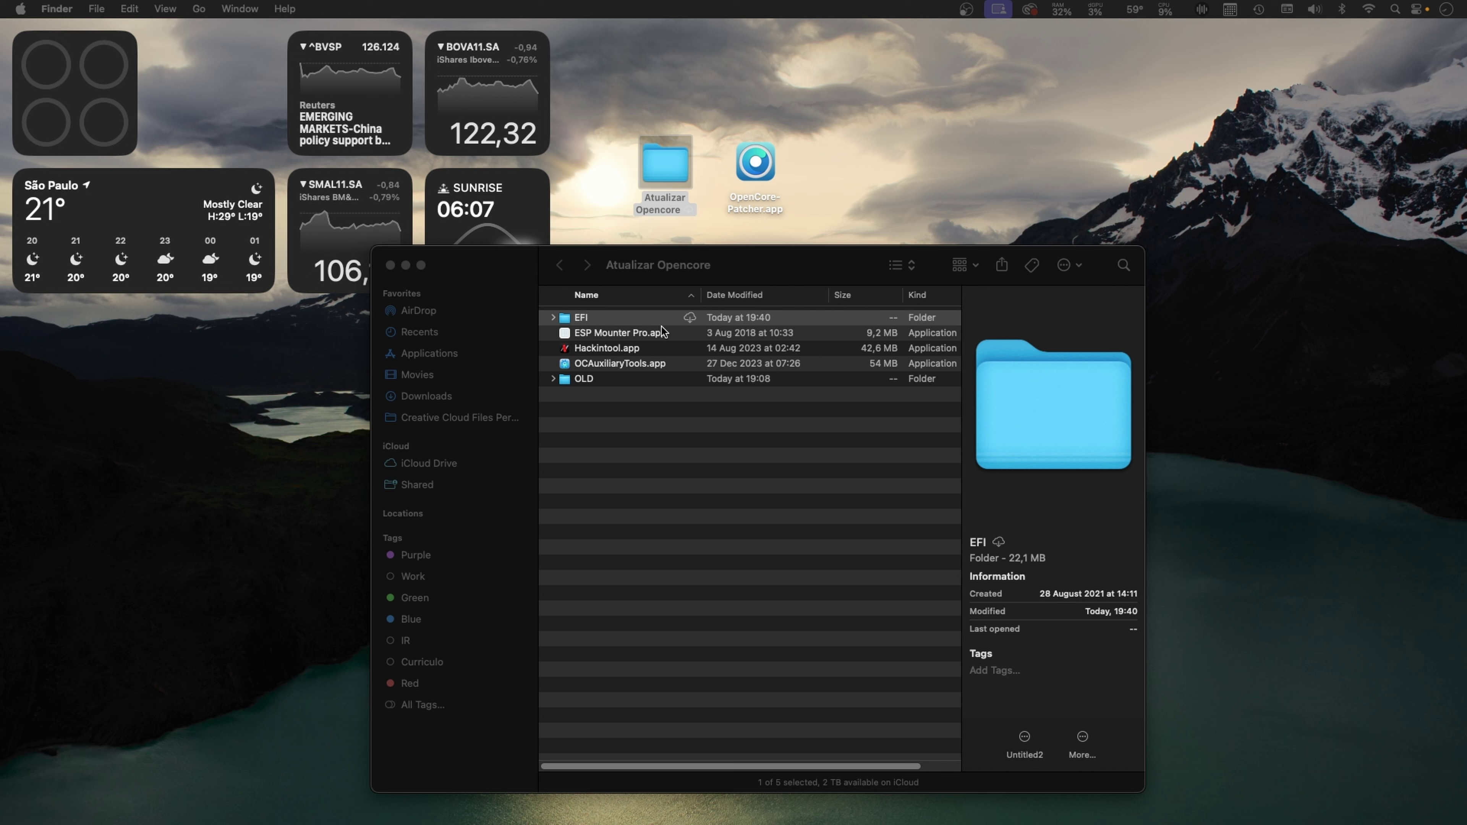
# Step: Mount the disk5s1 EFI partition of the XrayDisk 240GB drive with ESP Mounter Pro
pyautogui.click(607, 336)
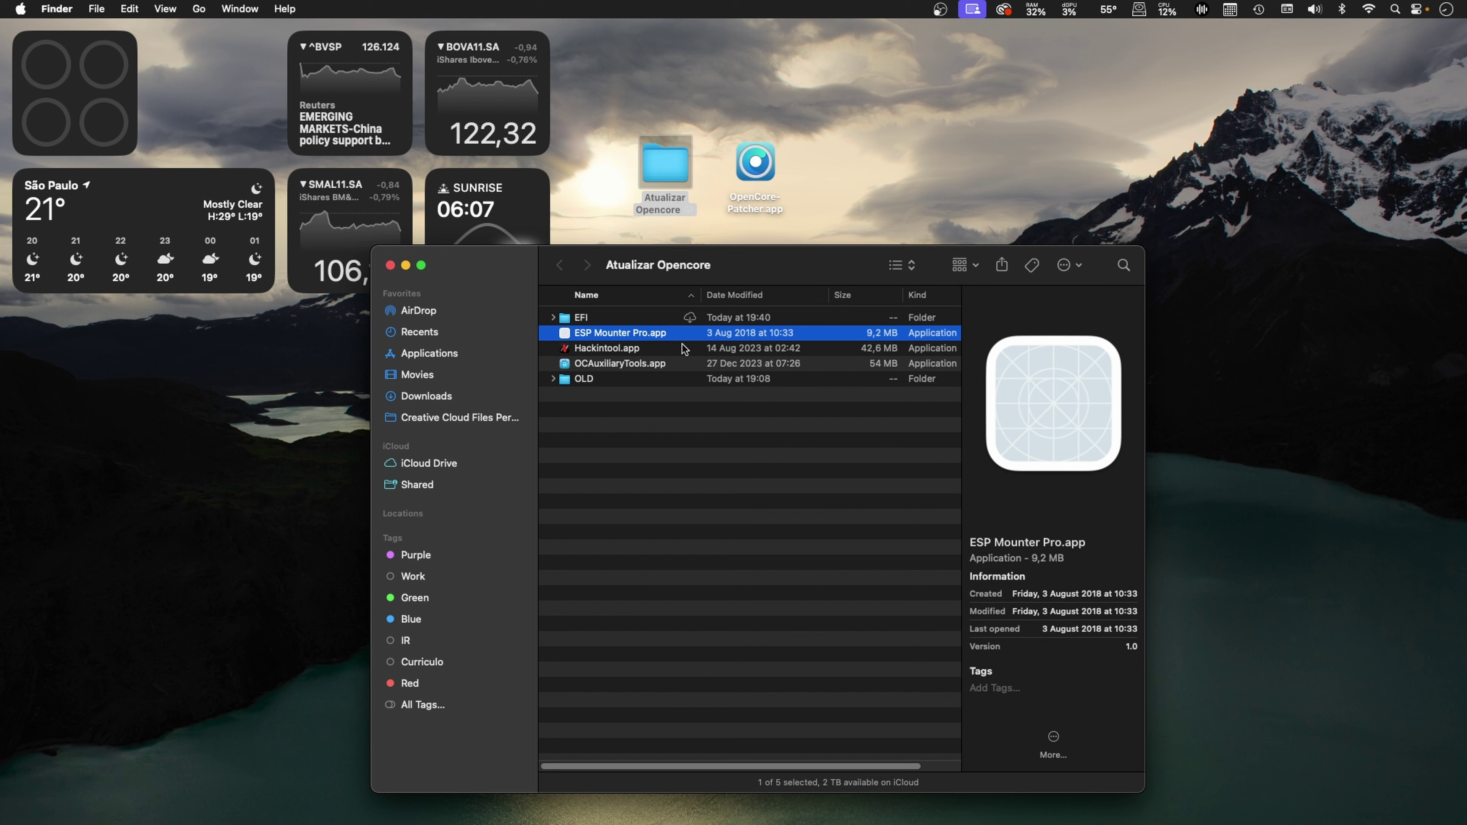
pyautogui.click(1139, 9)
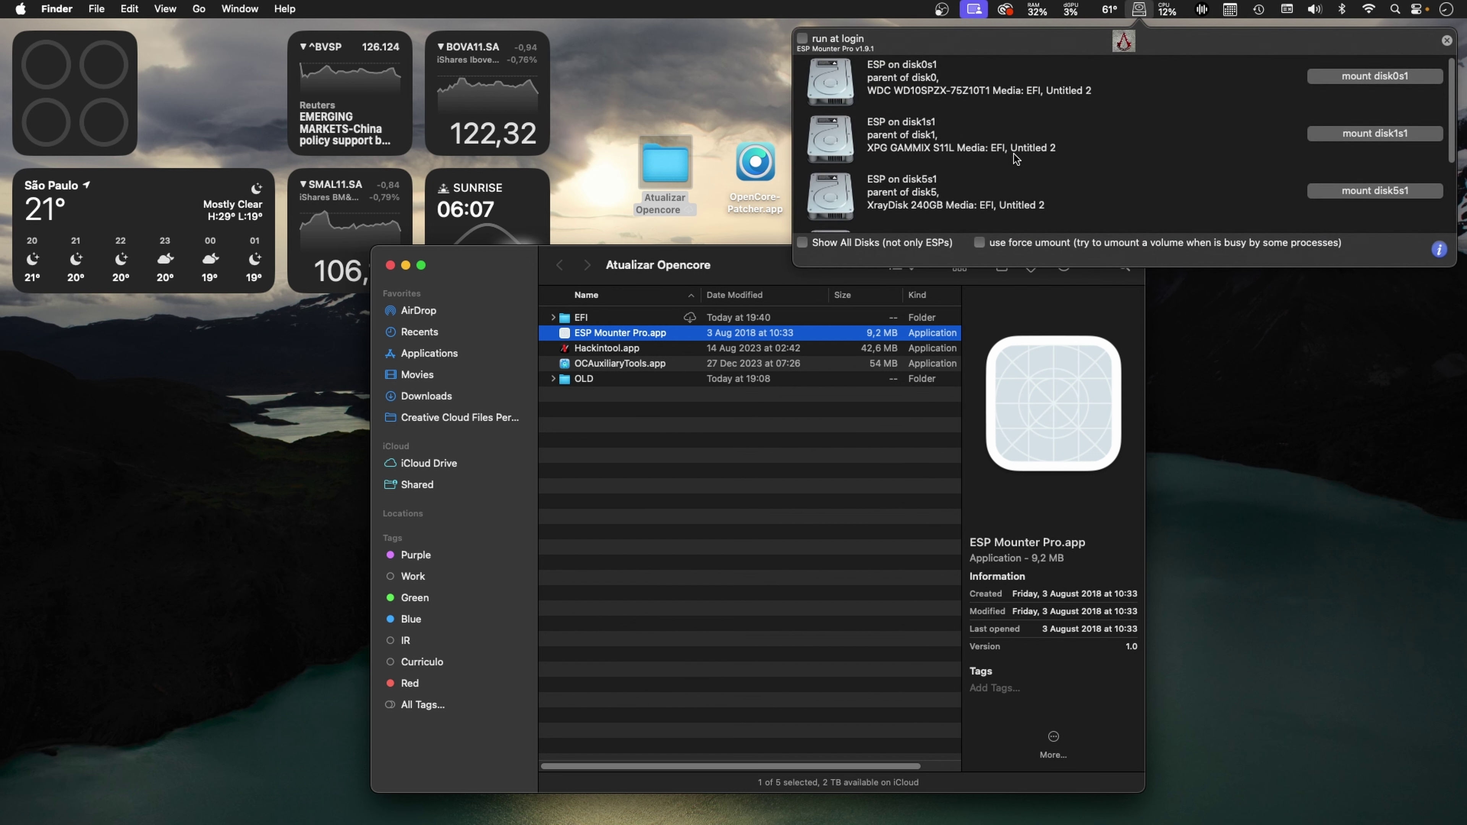
pyautogui.click(1070, 195)
pyautogui.click(1365, 192)
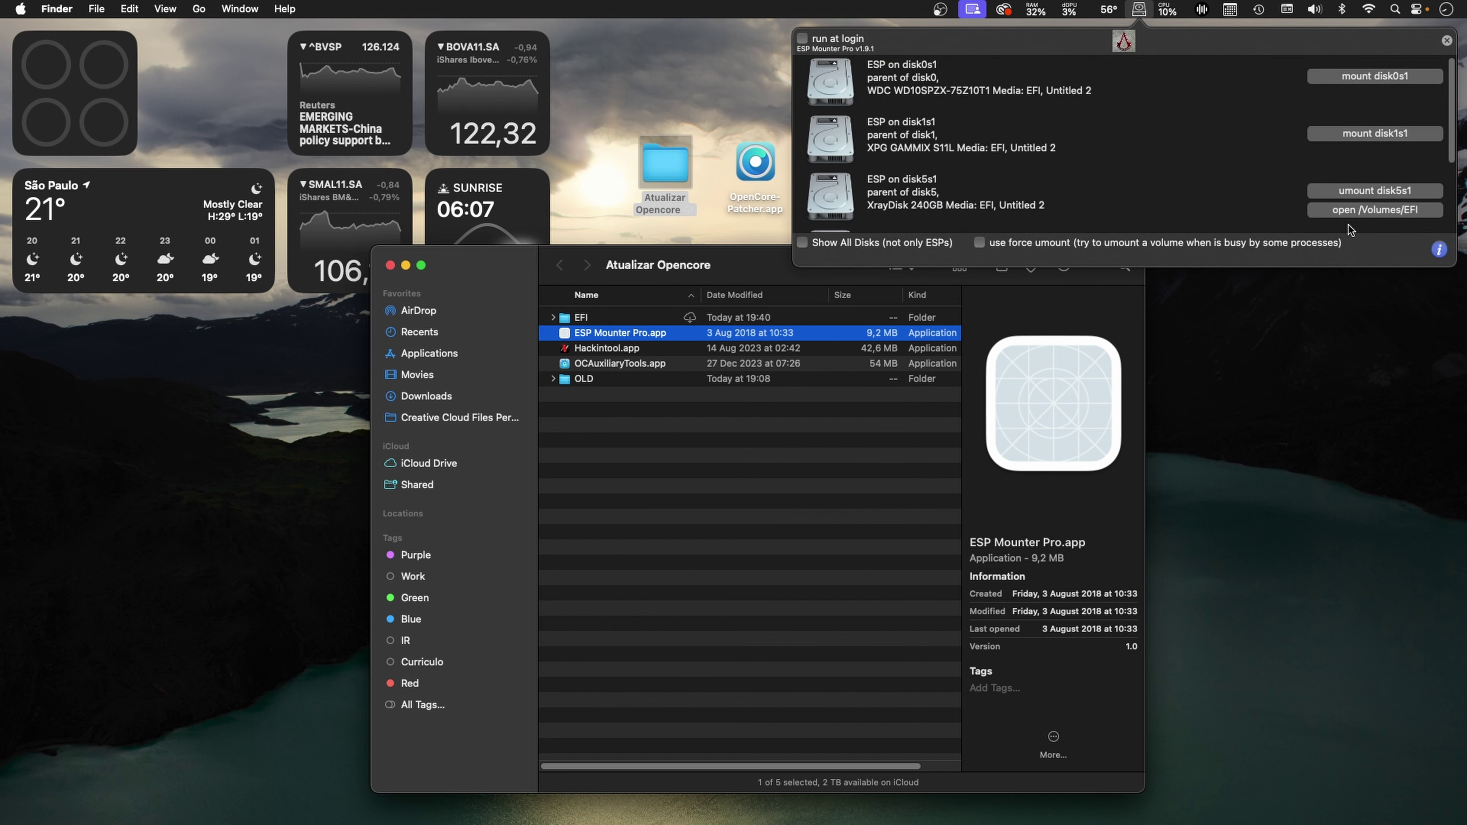
# Step: Open the mounted EFI partition, move its existing EFI folder to the Trash and empty the Trash
pyautogui.click(1355, 212)
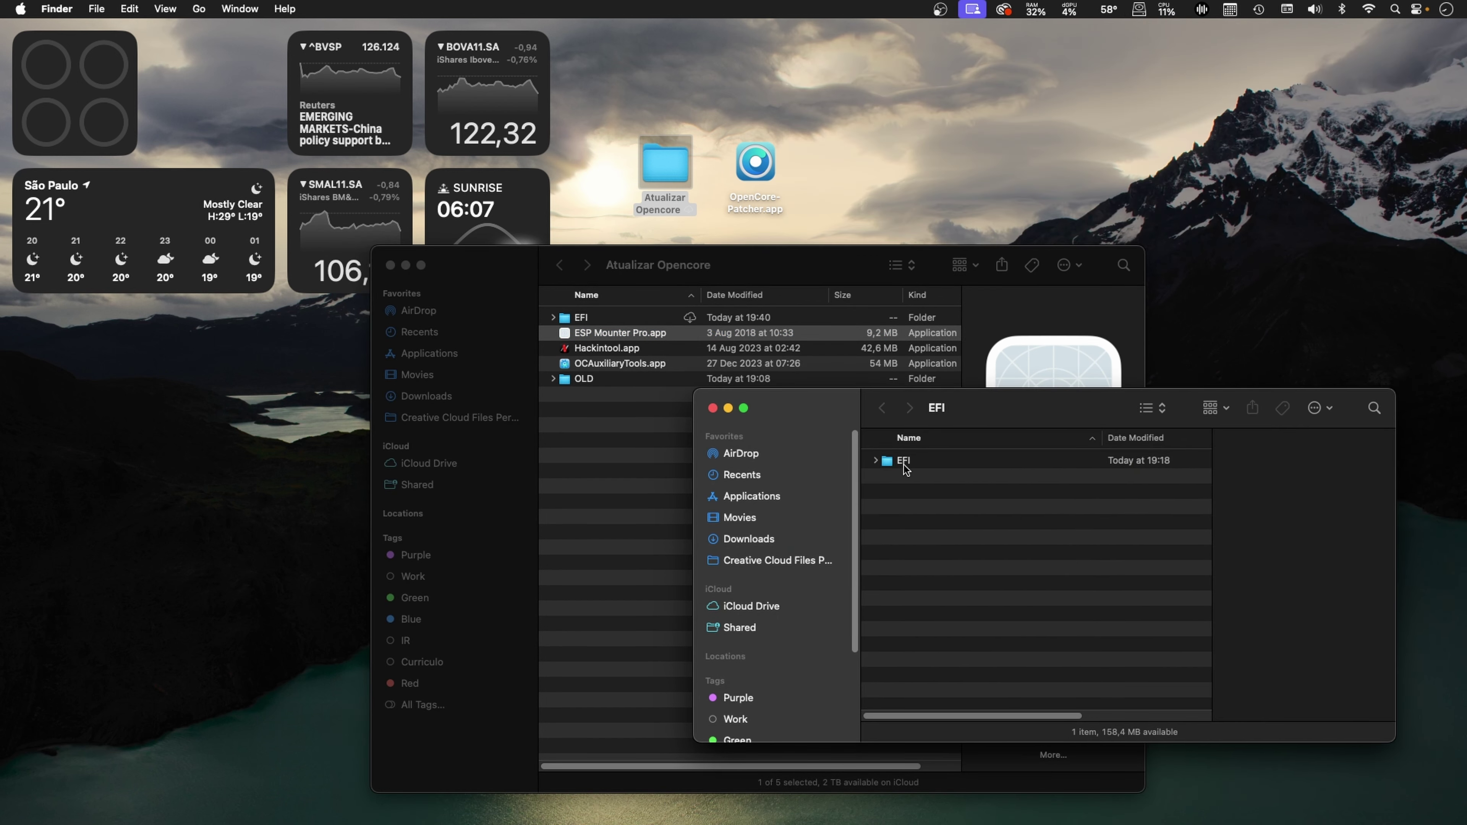
pyautogui.rightClick(904, 462)
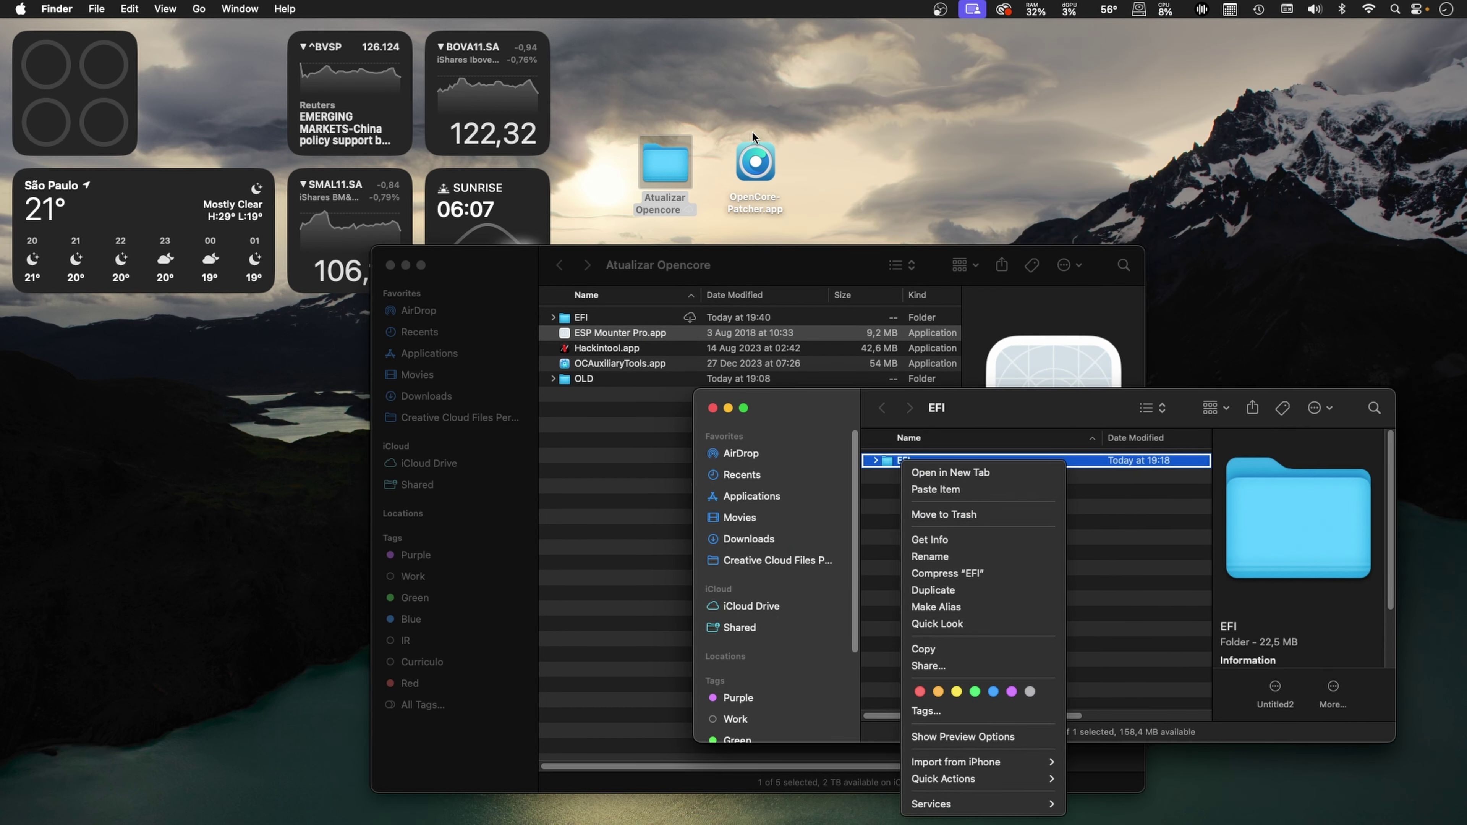
pyautogui.click(581, 318)
pyautogui.click(581, 318)
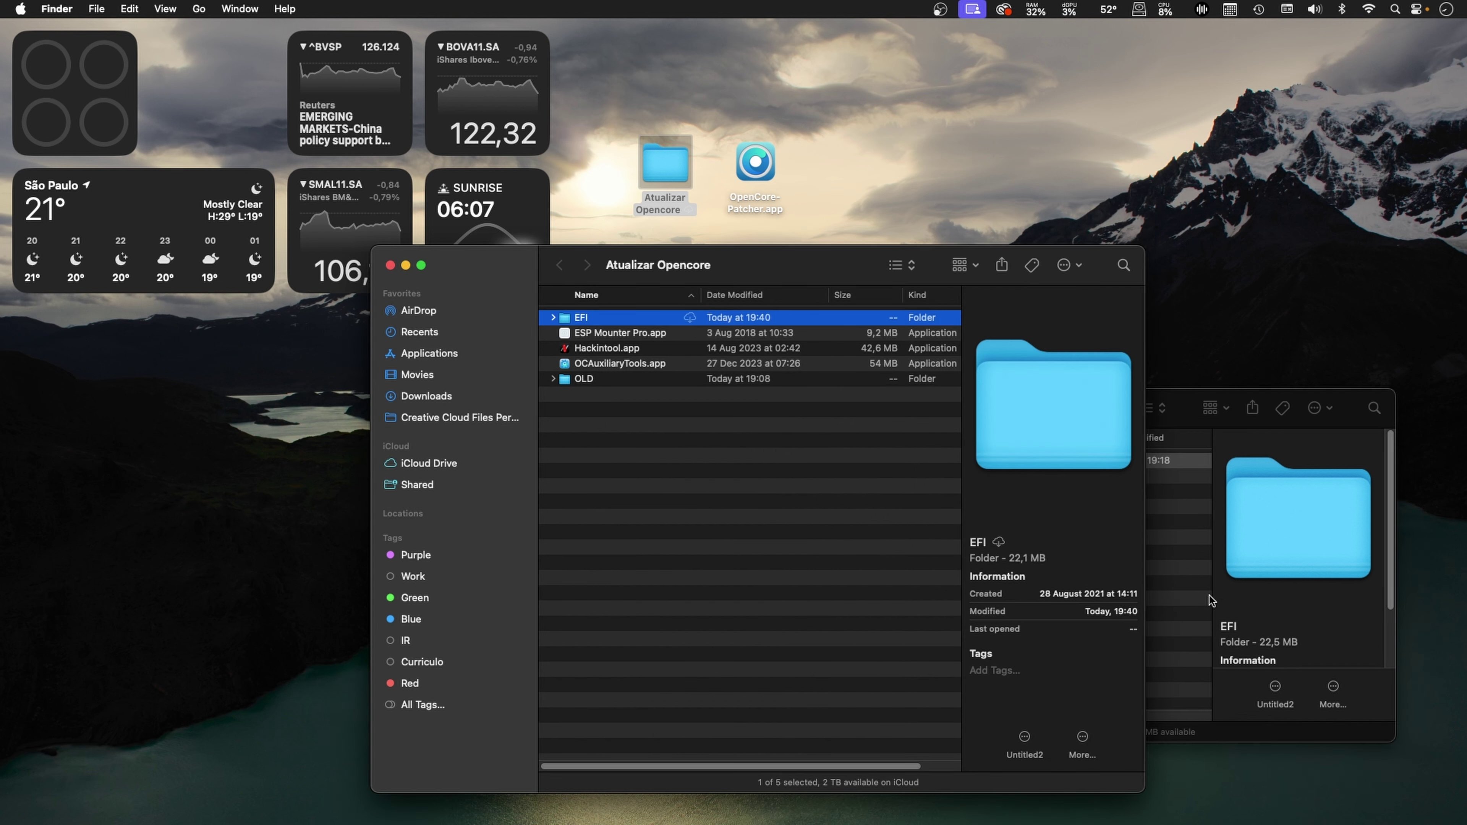
pyautogui.click(1190, 406)
pyautogui.rightClick(913, 462)
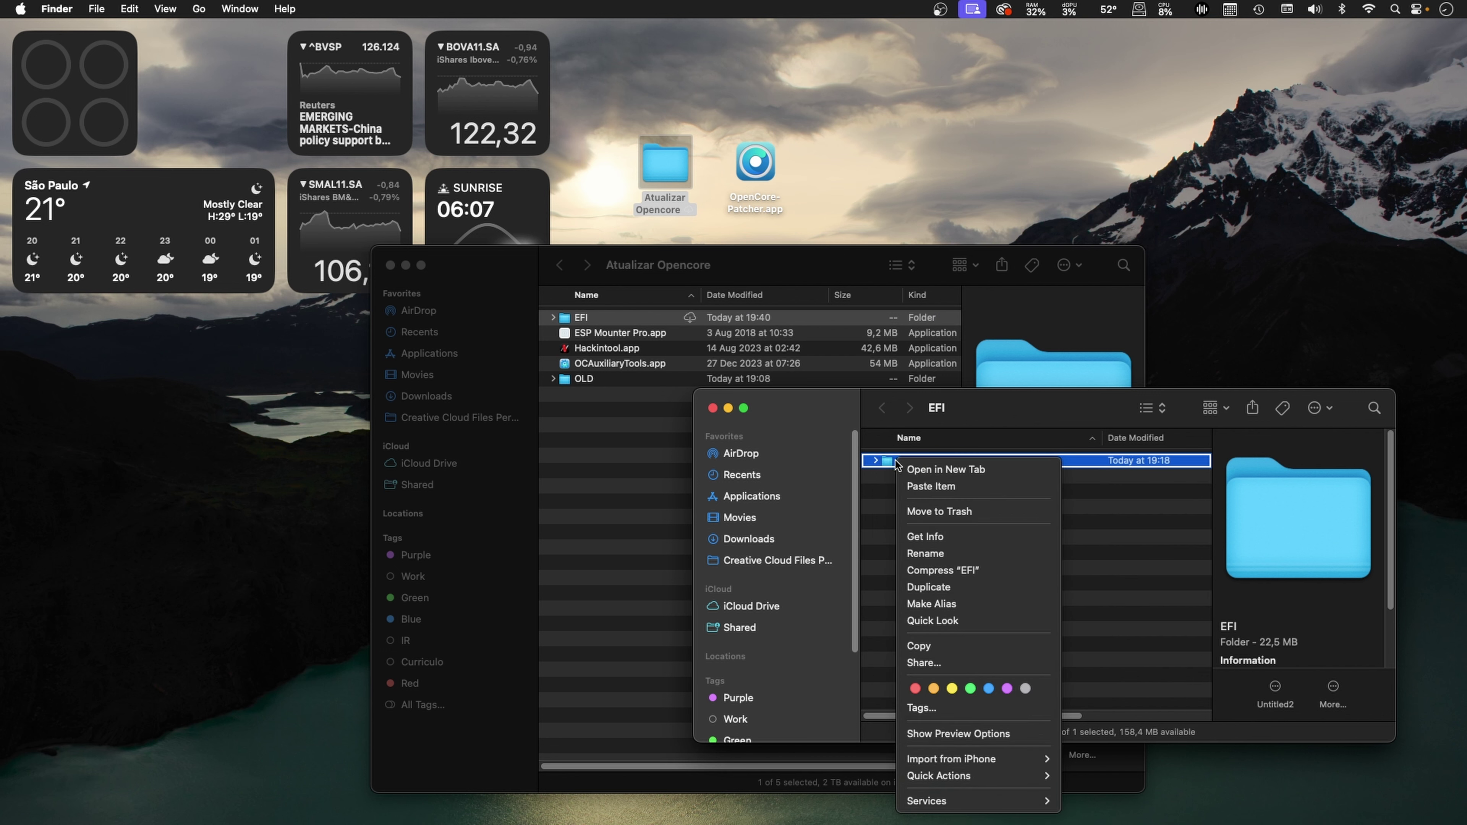
pyautogui.click(947, 512)
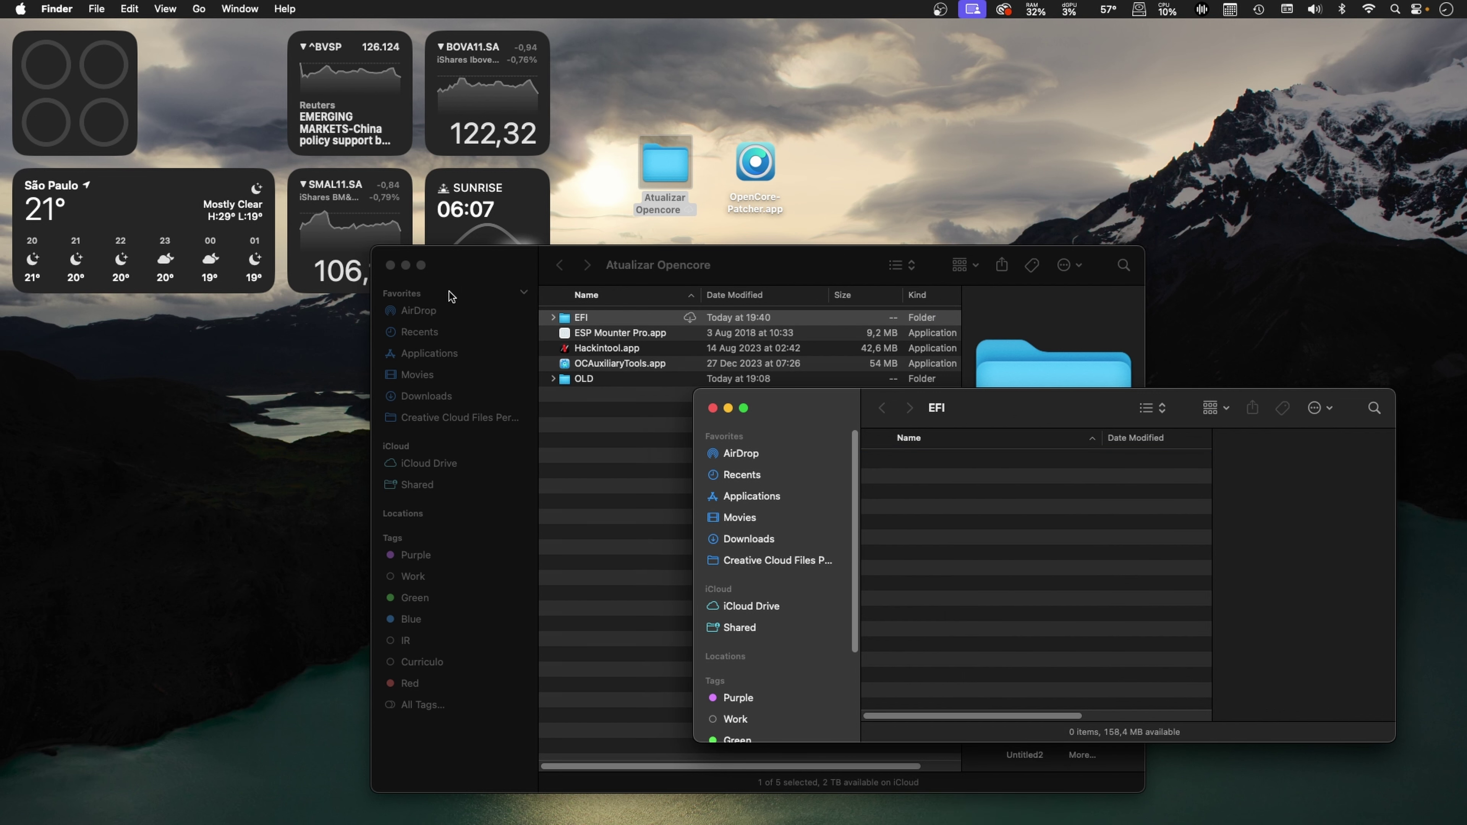
pyautogui.click(59, 9)
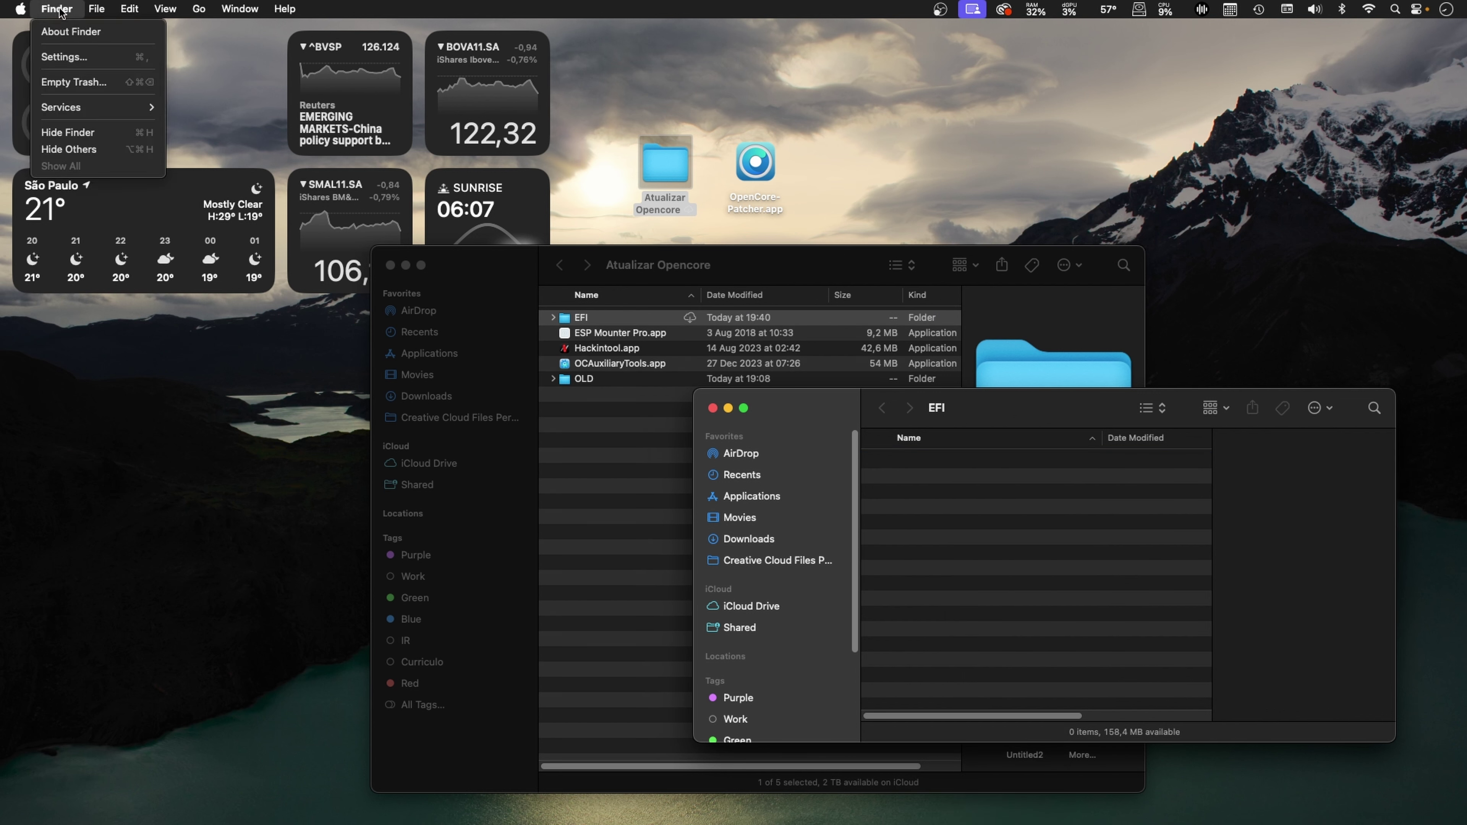
pyautogui.click(86, 82)
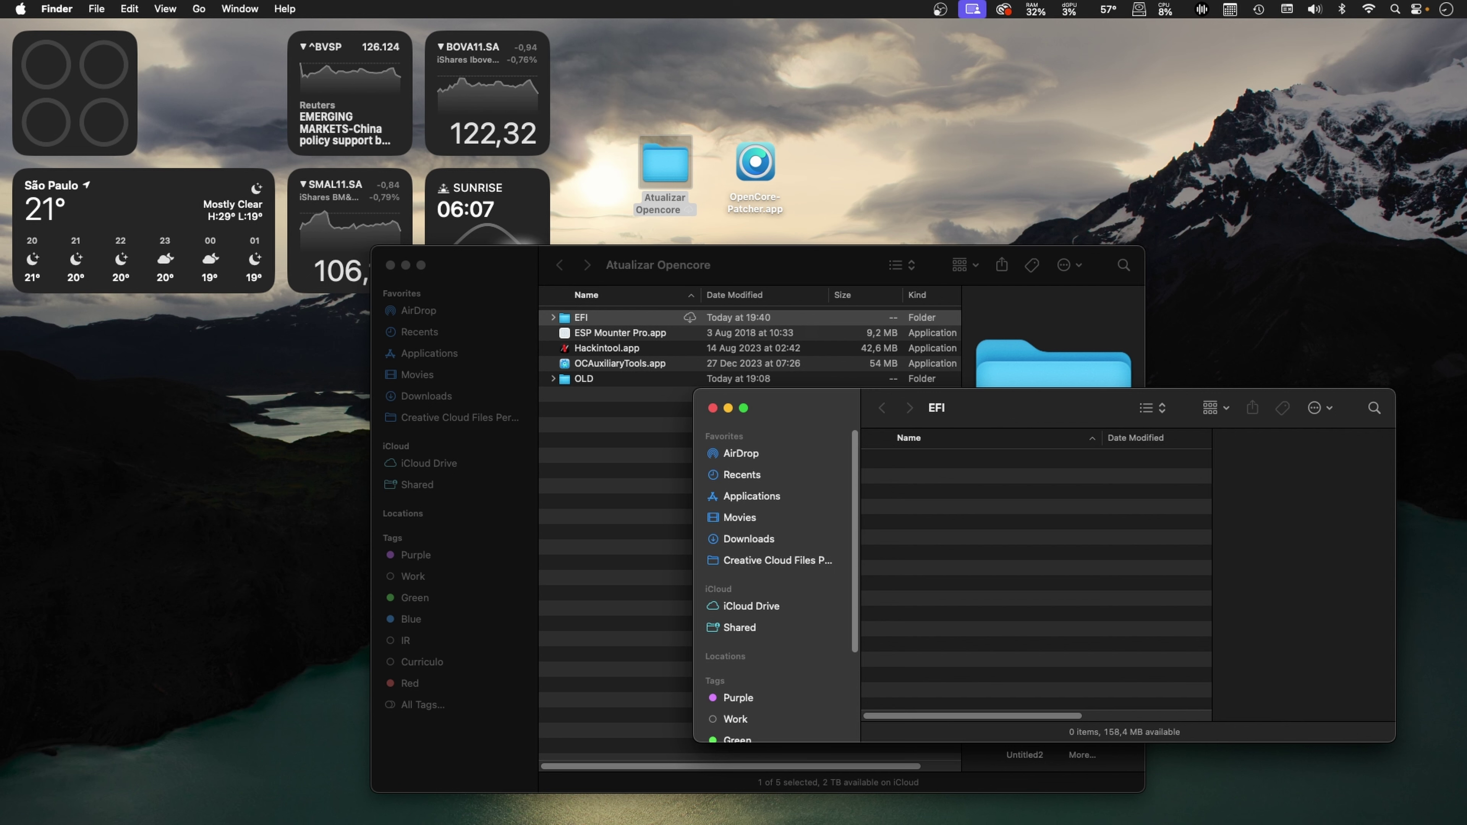
# Step: Copy the updated EFI folder from Atualizar Opencore into the root of the mounted EFI partition
pyautogui.moveTo(1029, 406); pyautogui.dragTo(856, 409)
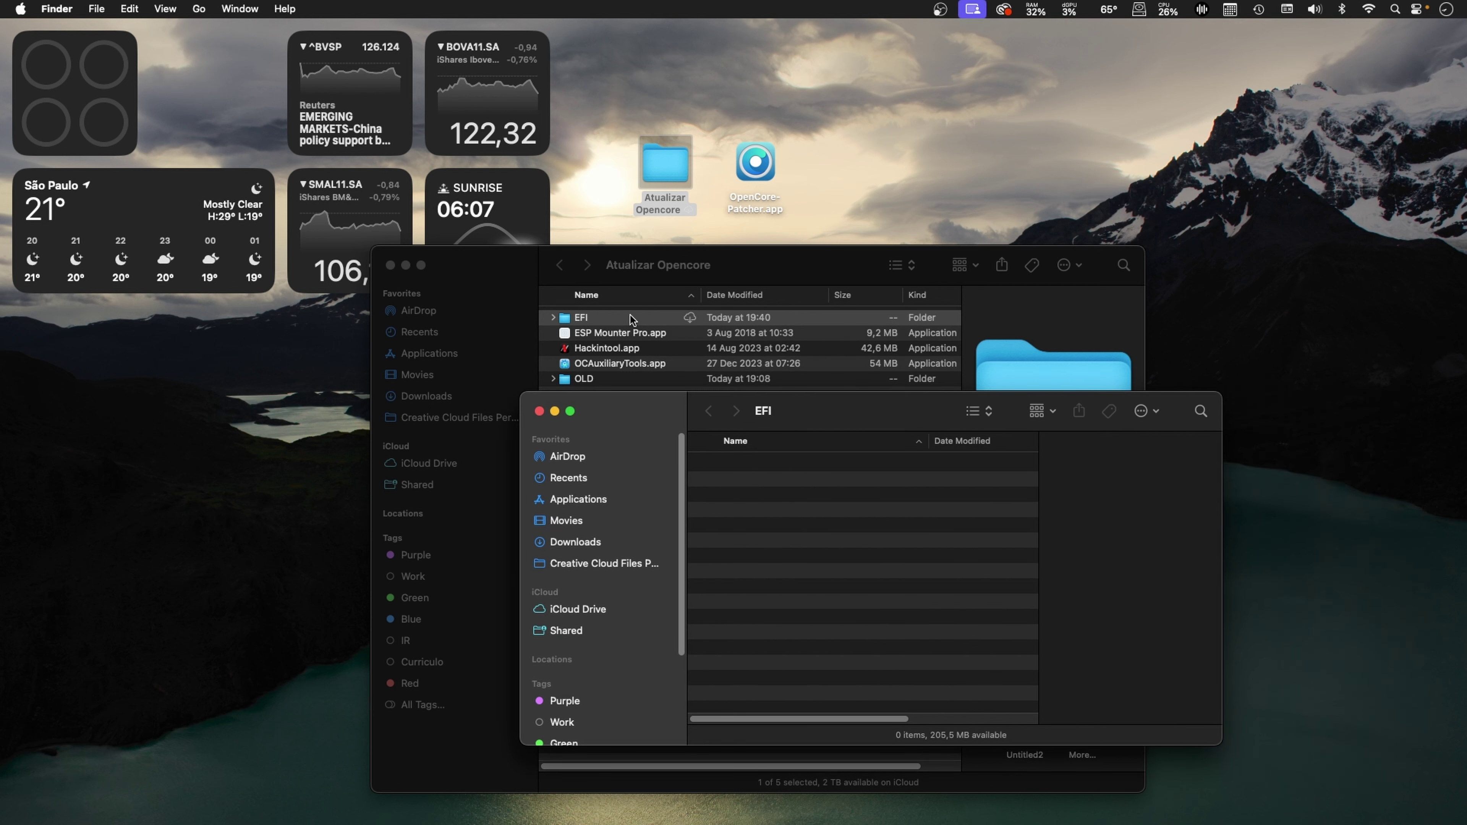
pyautogui.moveTo(579, 325); pyautogui.dragTo(757, 485)
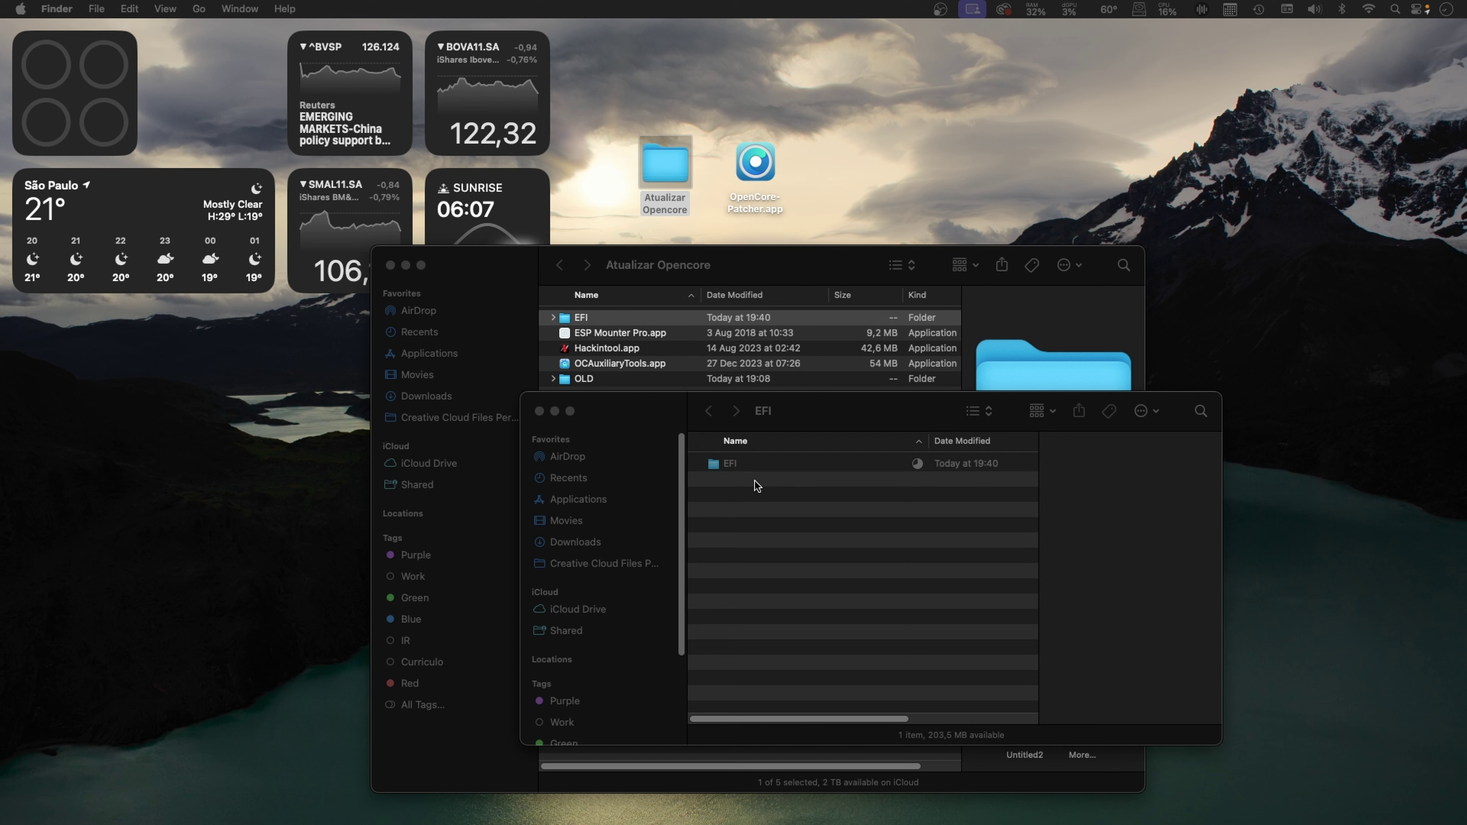